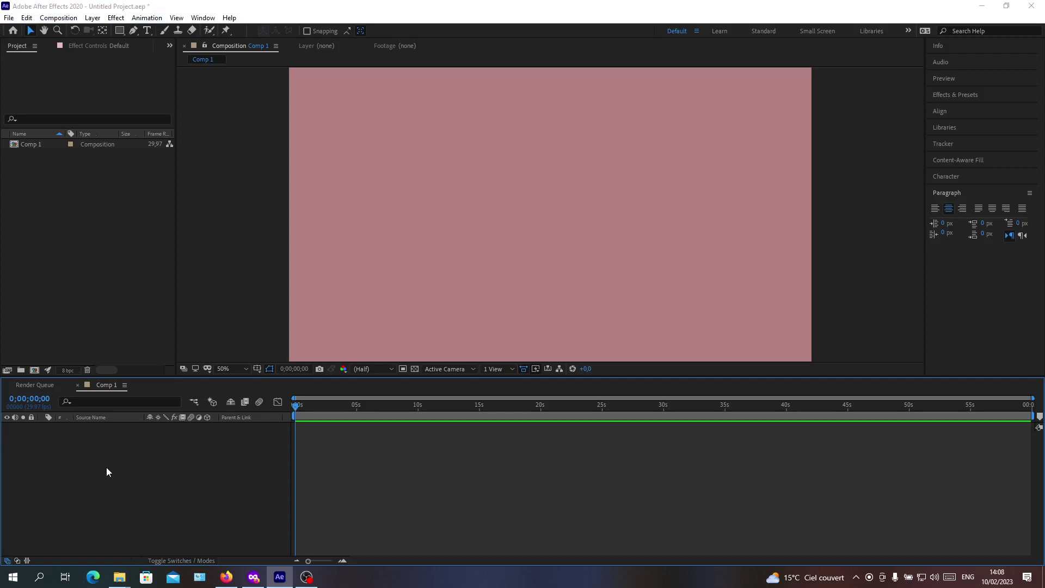
Step: Minimize After Effects with Win+D so the Windows desktop shows
{"action": "key", "text": "super"}
{"action": "key", "text": "super"}
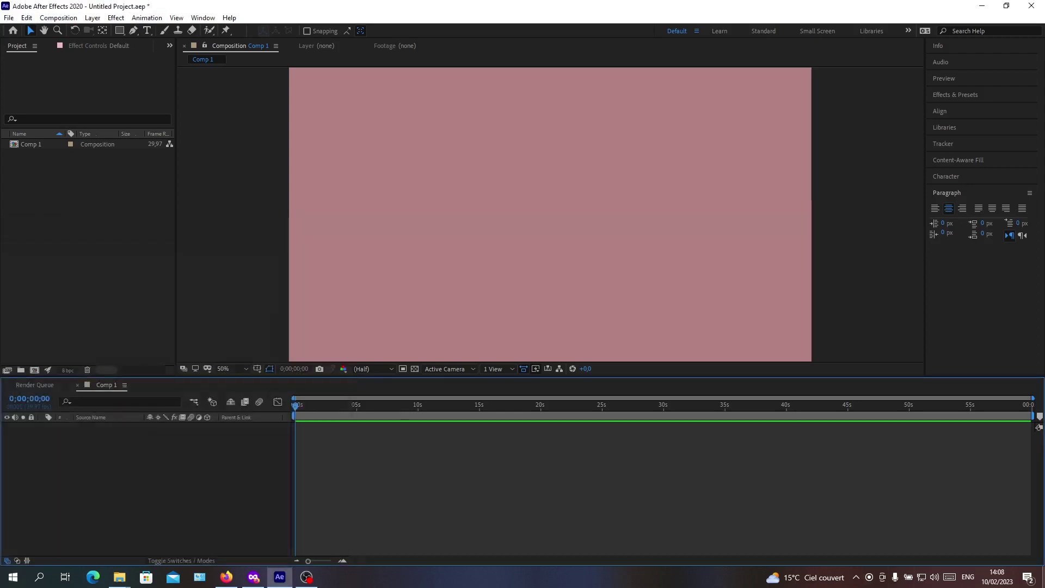
{"action": "key", "text": "super+d"}
Step: Maximize File Explorer on Ce PC and browse into Disque local (C:) > Programmes > Adobe
{"action": "double_click", "coordinate": [15, 19]}
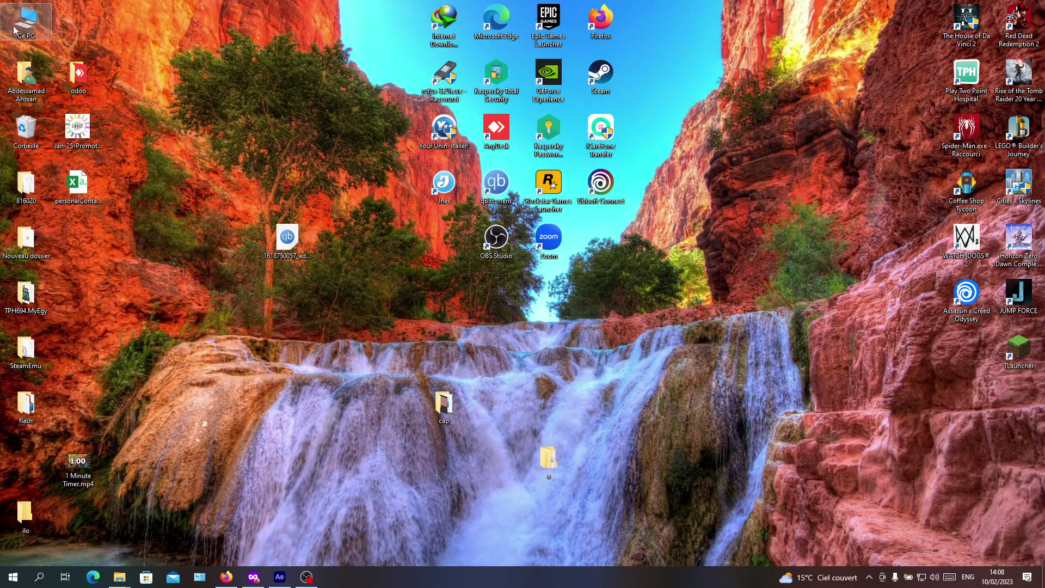
{"action": "double_click", "coordinate": [665, 58]}
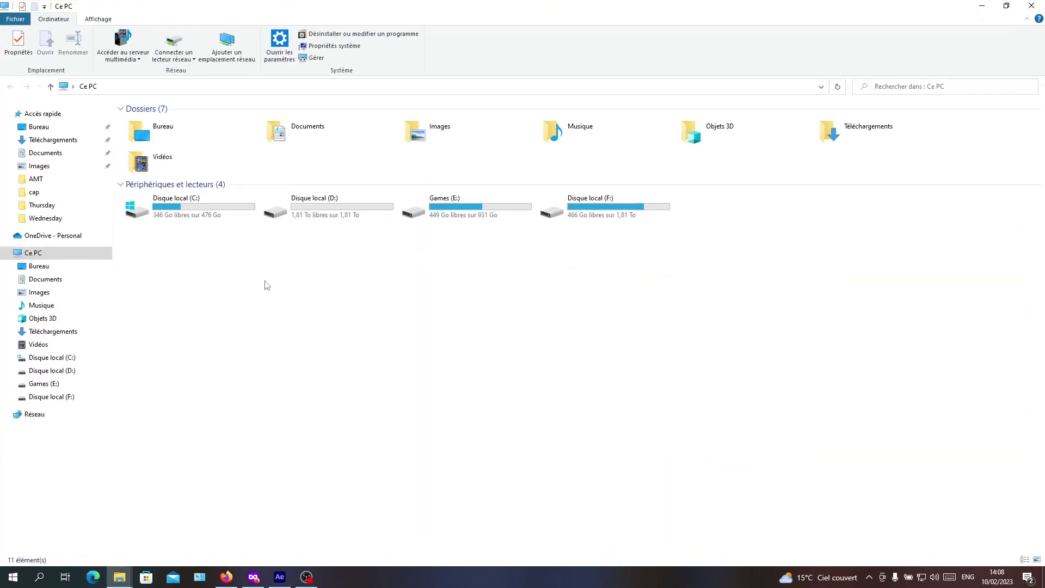
{"action": "double_click", "coordinate": [187, 219]}
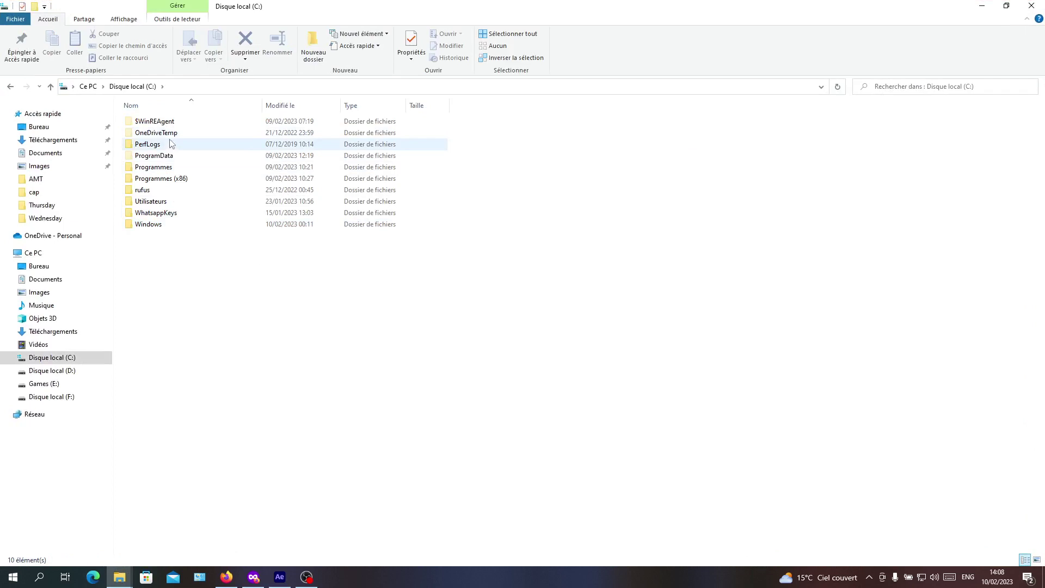
{"action": "double_click", "coordinate": [164, 167]}
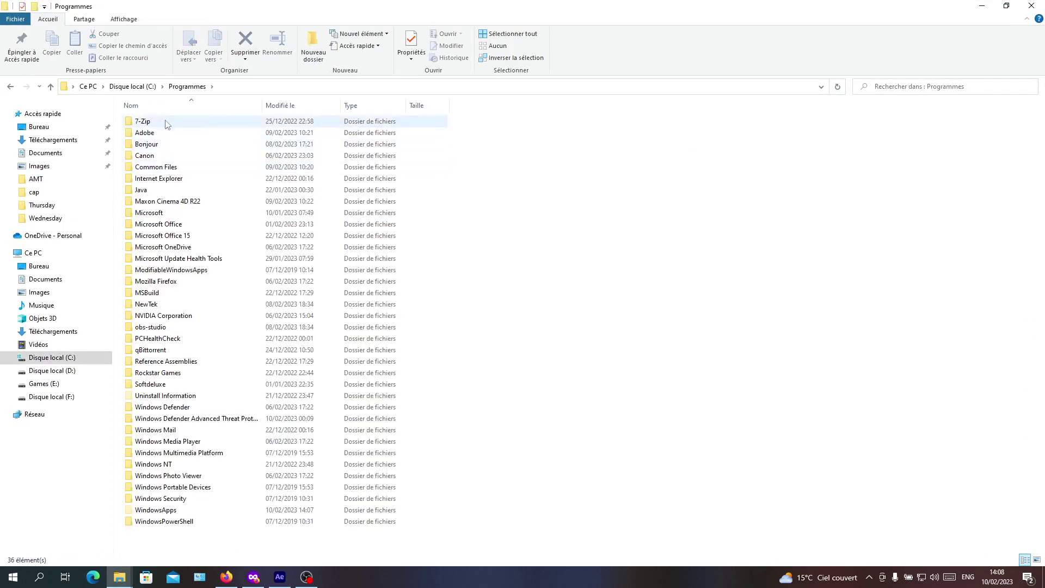
{"action": "double_click", "coordinate": [160, 132]}
Step: Go into Adobe After Effects 2020 > Support Files, peek into AMT, and come back
{"action": "double_click", "coordinate": [161, 122]}
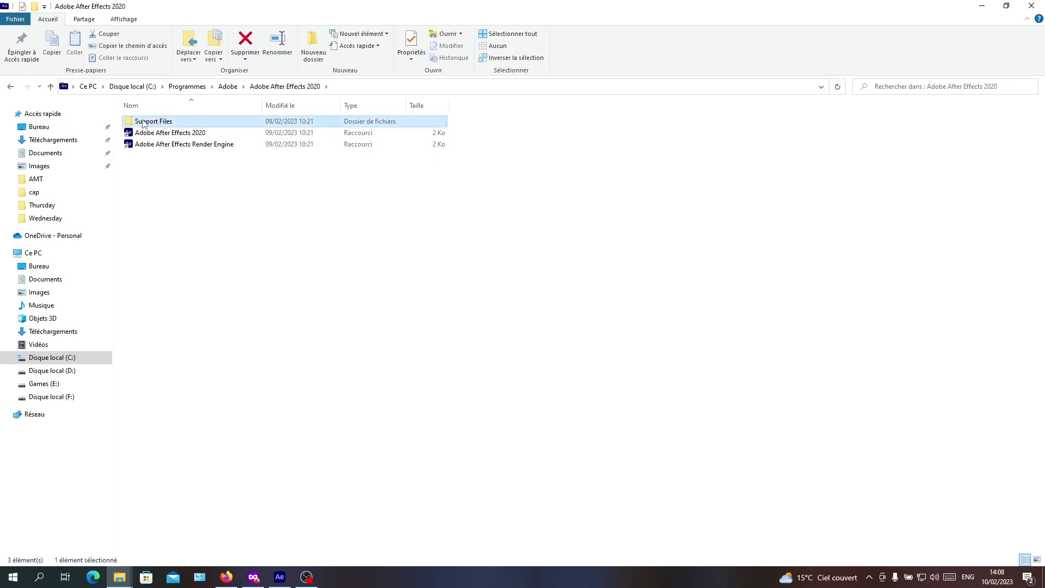
{"action": "double_click", "coordinate": [143, 123]}
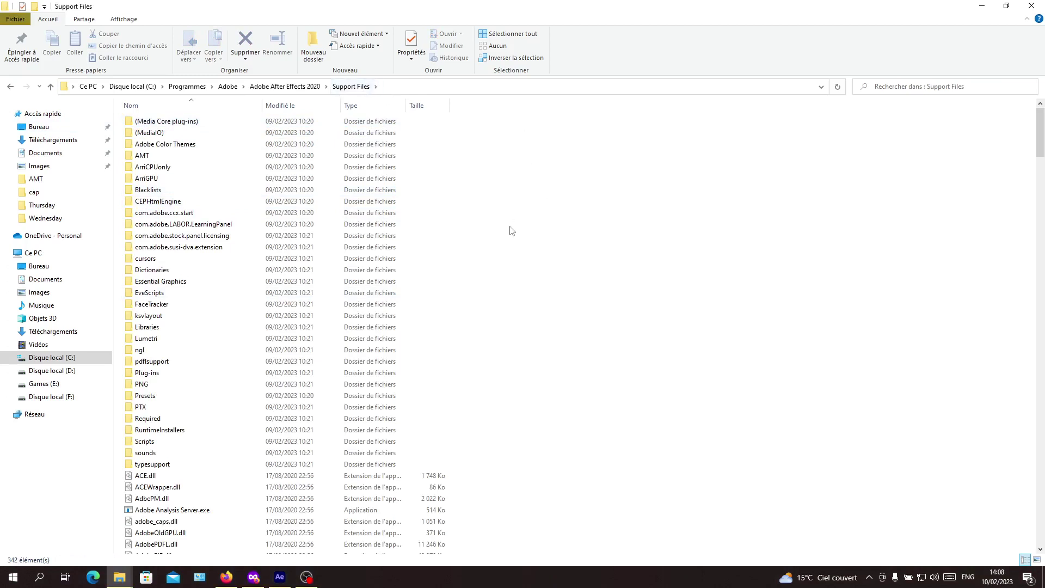
{"action": "double_click", "coordinate": [151, 158]}
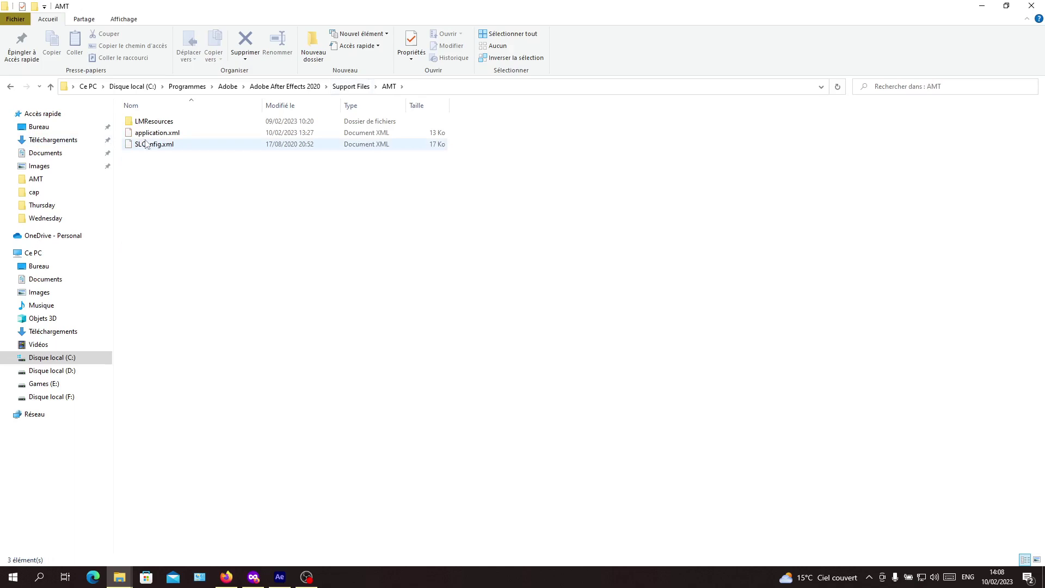
{"action": "left_click", "coordinate": [10, 87]}
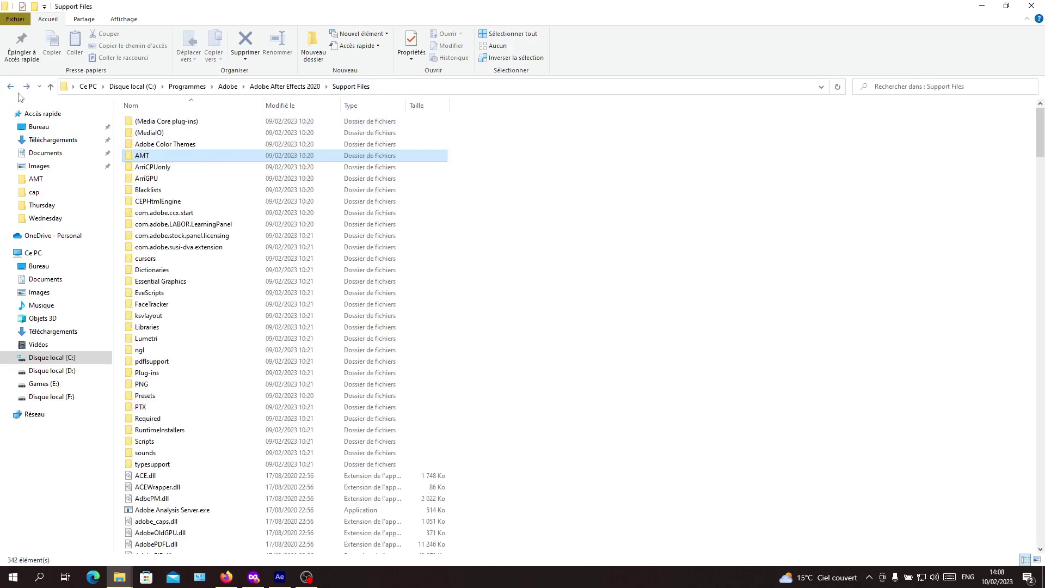
Step: Open AMT in a new window and move it to the right side
{"action": "right_click", "coordinate": [195, 158]}
{"action": "left_click", "coordinate": [253, 179]}
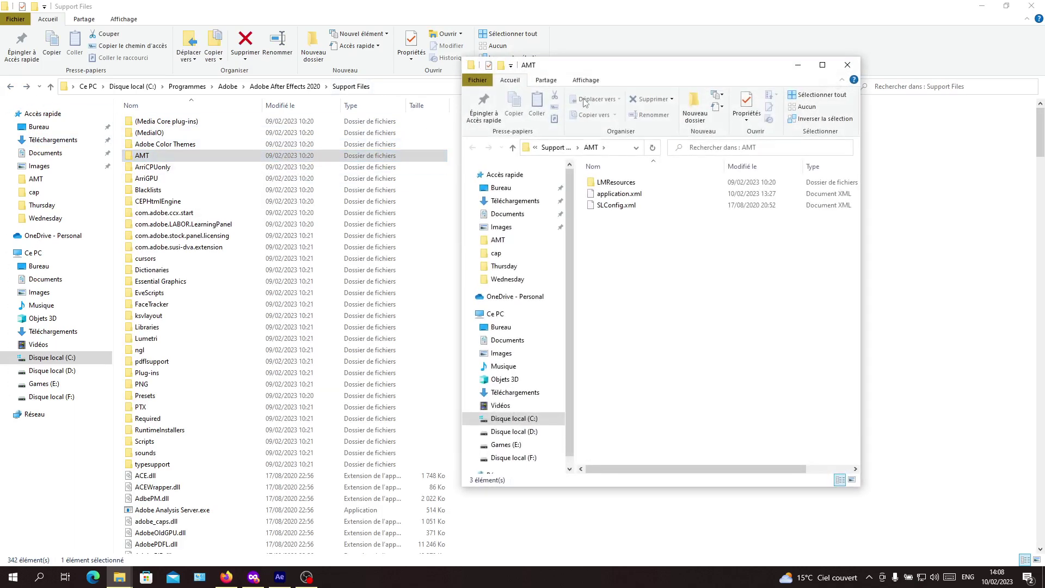
{"action": "left_click_drag", "start_coordinate": [602, 70], "coordinate": [746, 73]}
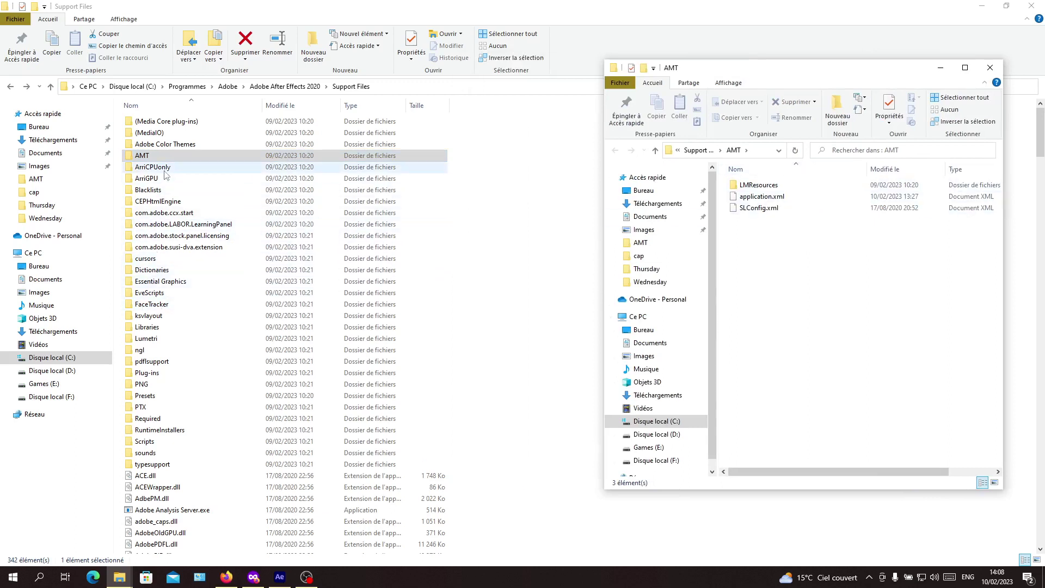
Step: Show the Dictionaries folder in the main window, then bring the AMT window forward
{"action": "double_click", "coordinate": [151, 273]}
{"action": "left_click_drag", "start_coordinate": [169, 275], "coordinate": [149, 131]}
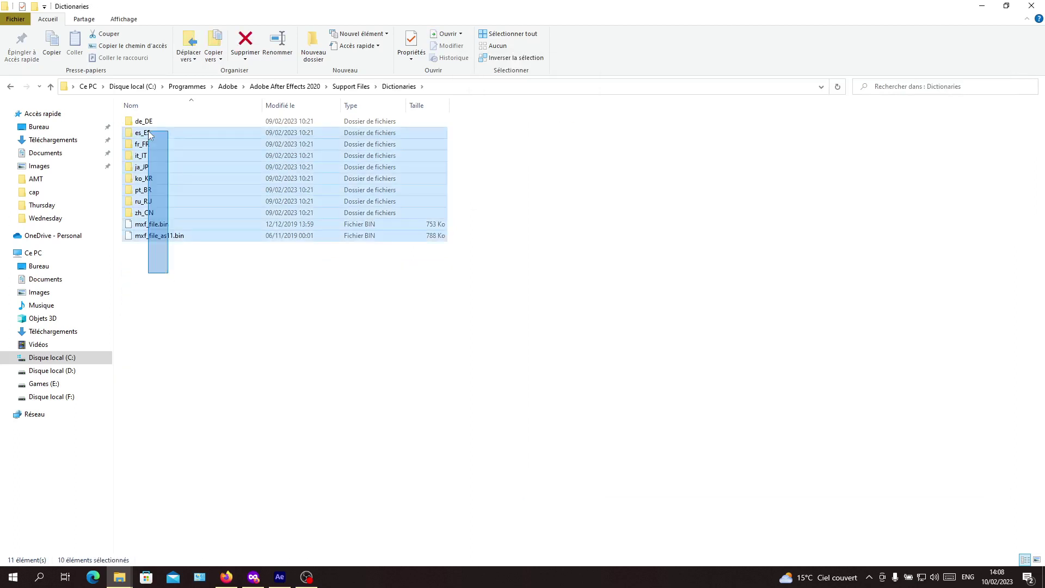
{"action": "left_click", "coordinate": [345, 341]}
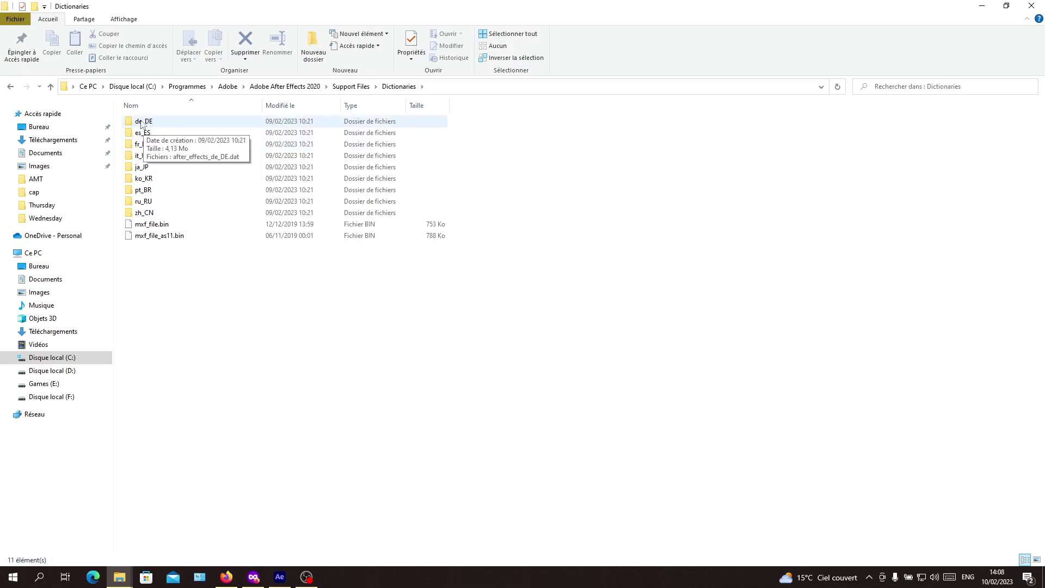
{"action": "left_click", "coordinate": [120, 576]}
{"action": "mouse_move", "coordinate": [120, 577]}
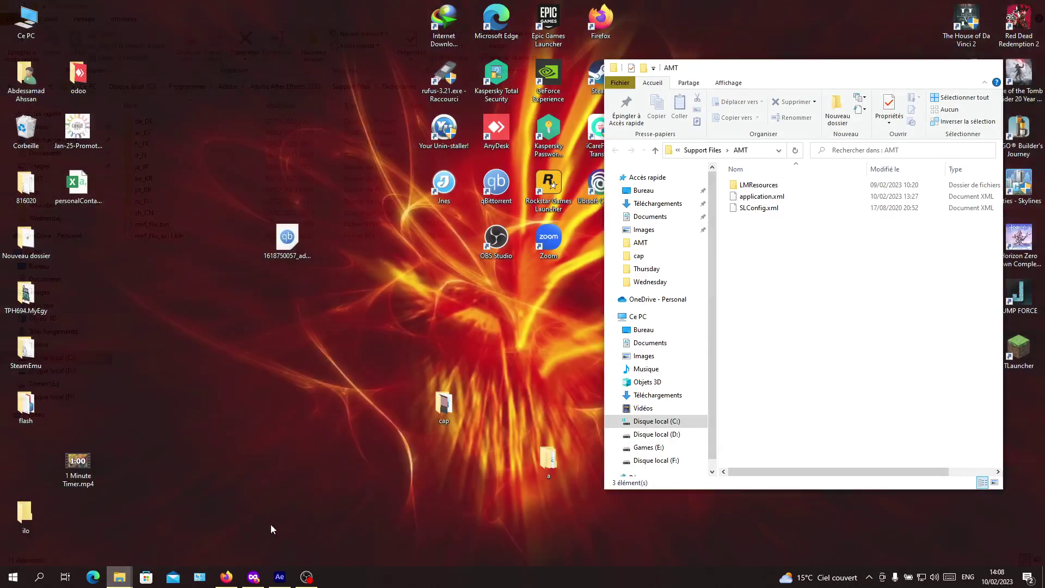
{"action": "left_click", "coordinate": [270, 524]}
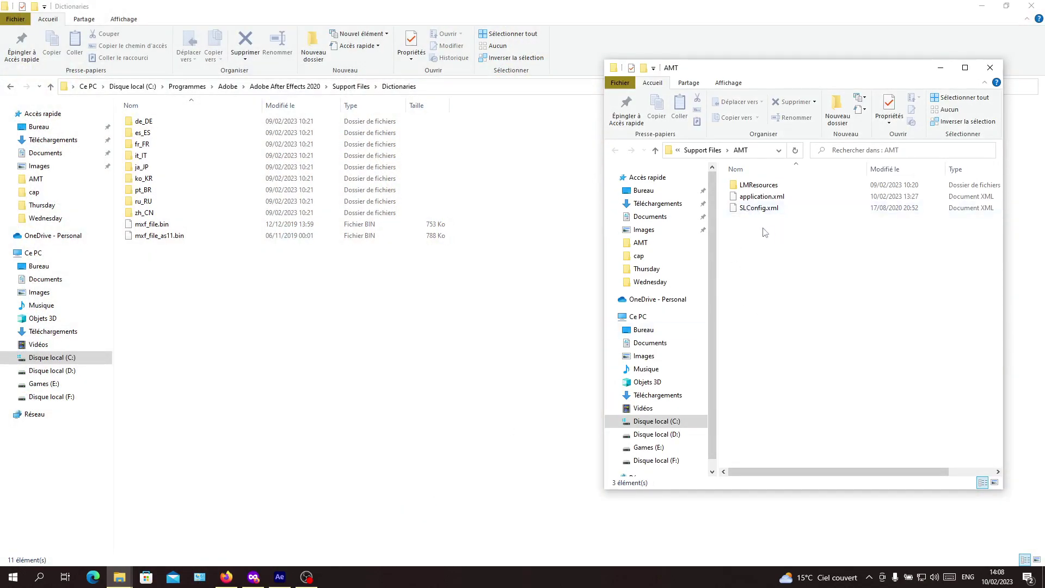
Step: Review the Sécurité permissions in application.xml's Propriétés, selecting the Utilisateurs group
{"action": "right_click", "coordinate": [766, 200]}
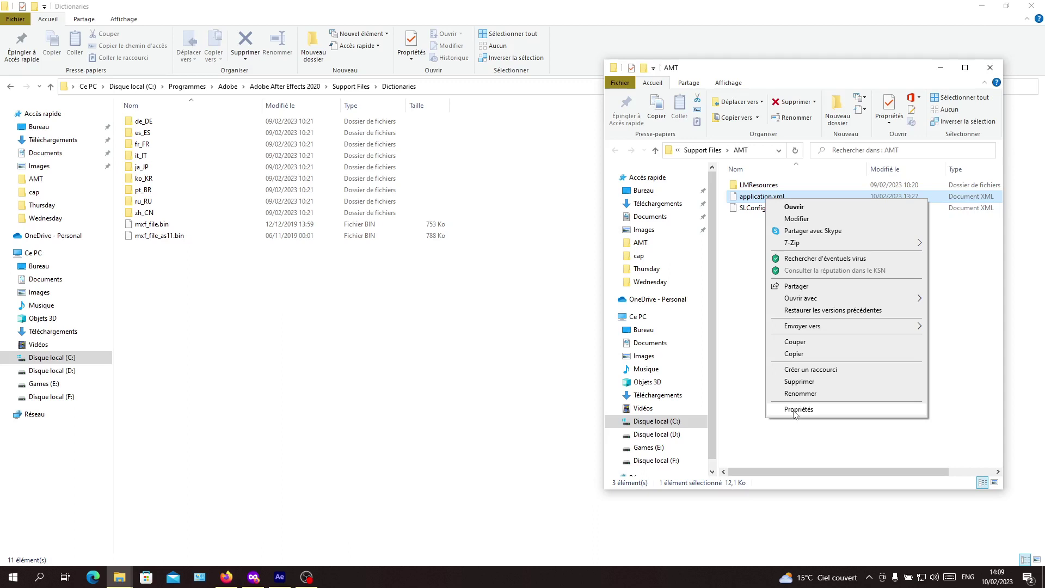
{"action": "left_click", "coordinate": [795, 411]}
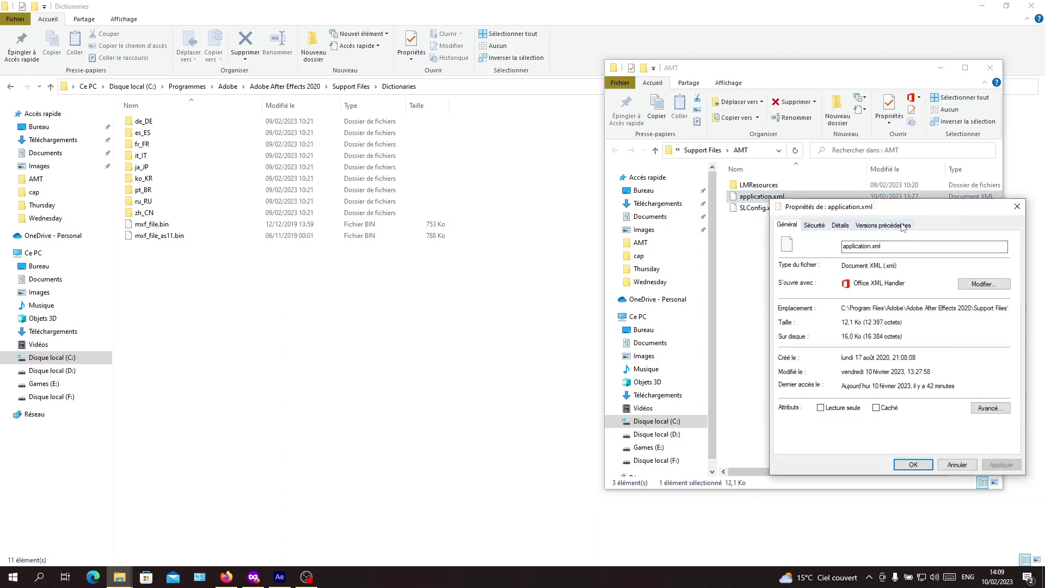
{"action": "left_click", "coordinate": [841, 229]}
{"action": "left_click", "coordinate": [811, 229]}
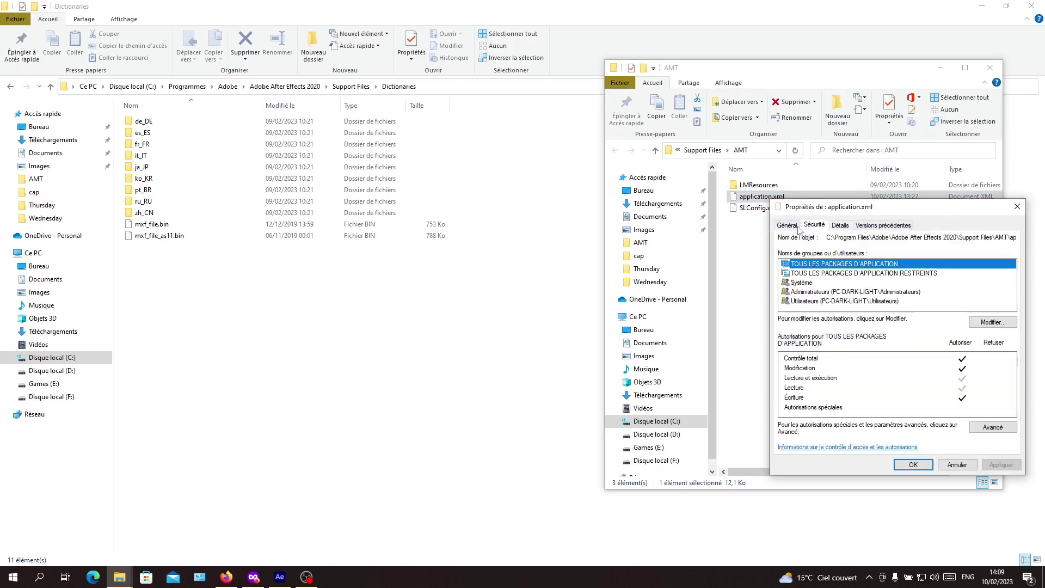
{"action": "left_click", "coordinate": [789, 226]}
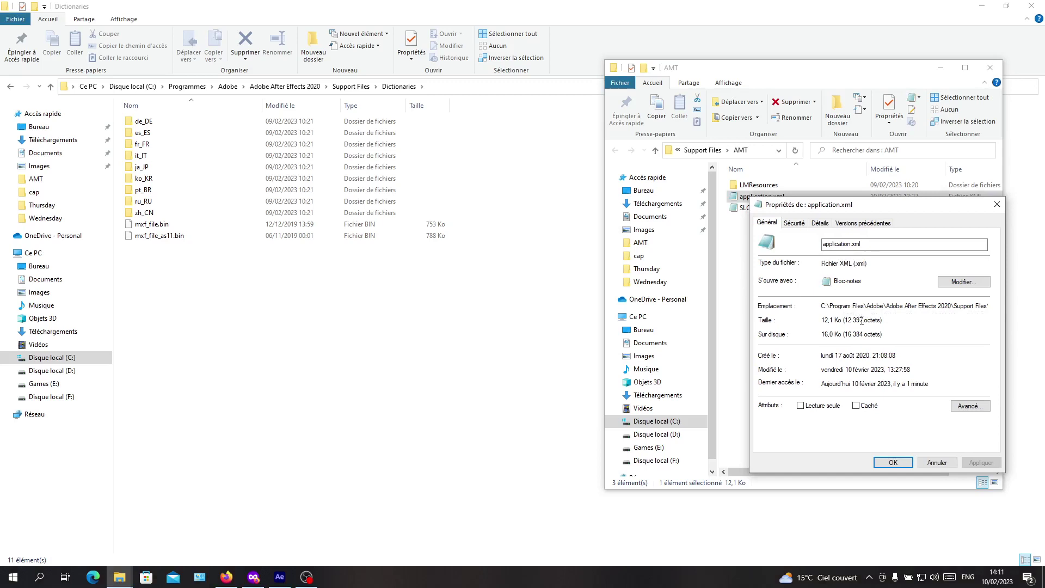
{"action": "left_click", "coordinate": [795, 224]}
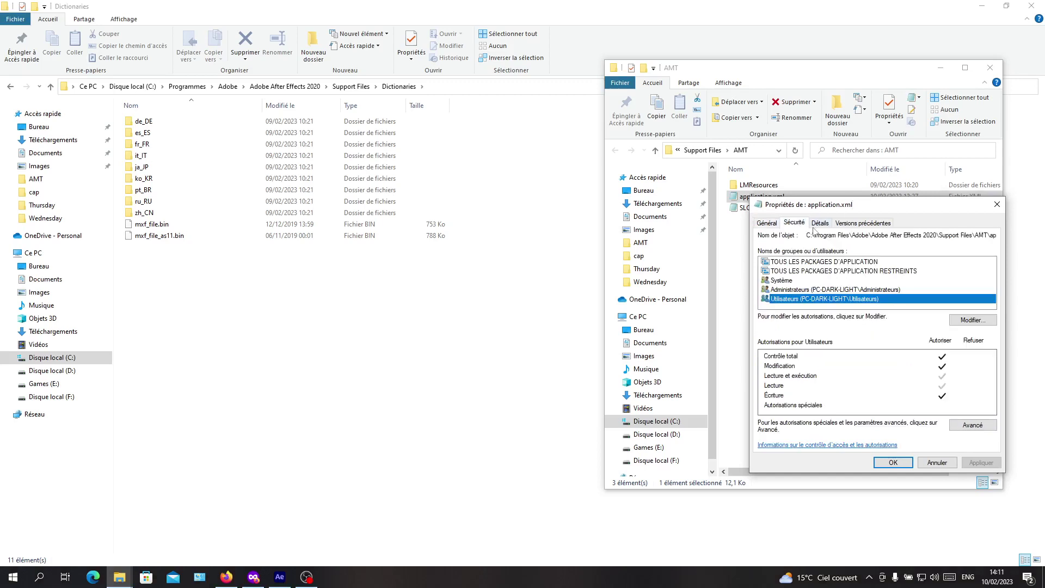
{"action": "left_click", "coordinate": [789, 306]}
Step: Allow Modification for TOUS LES PACKAGES D'APPLICATION on application.xml and close the dialogs
{"action": "left_click", "coordinate": [971, 320]}
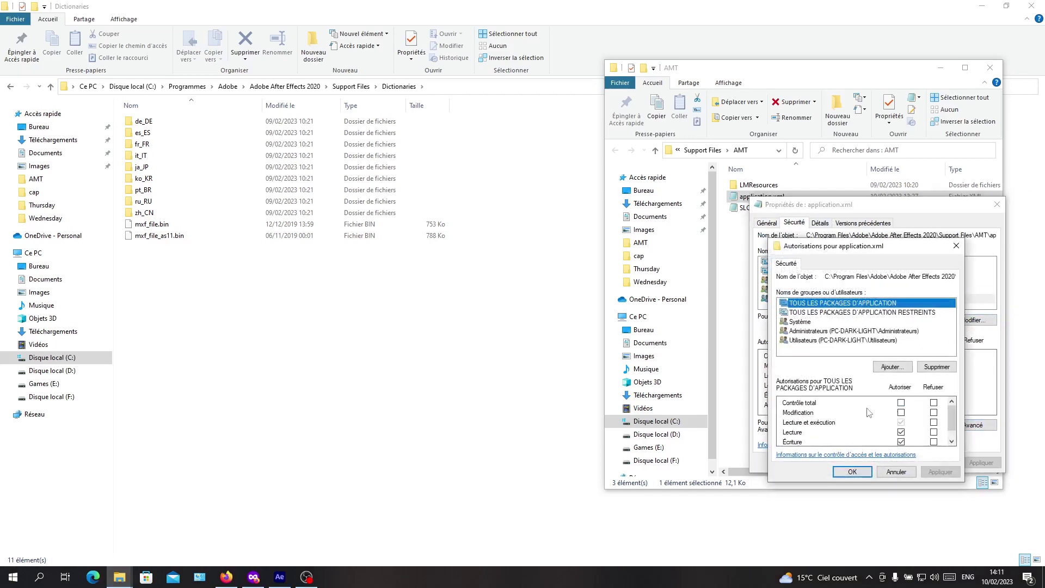
{"action": "left_click", "coordinate": [892, 415]}
{"action": "left_click", "coordinate": [901, 412]}
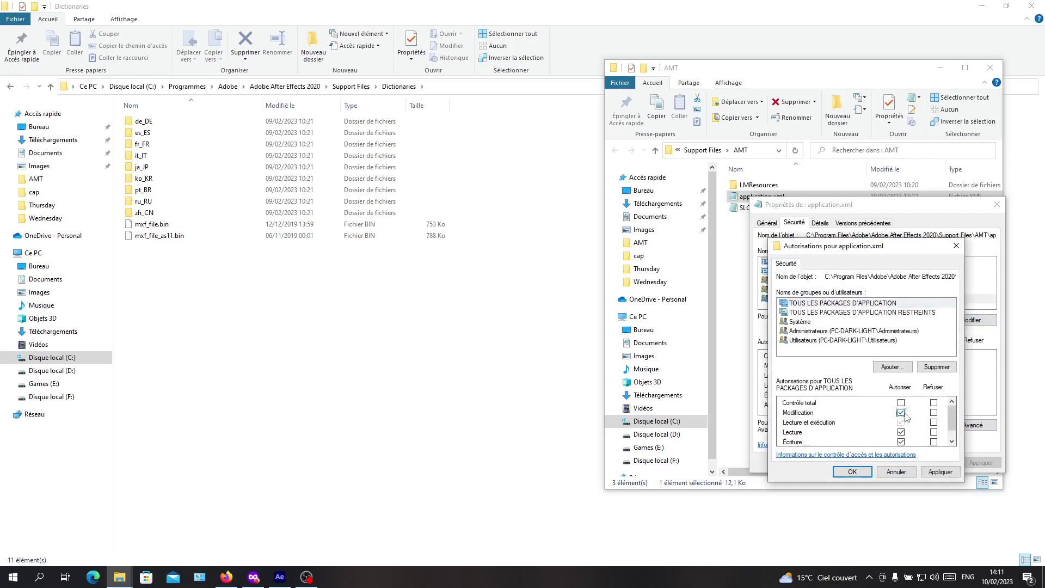
{"action": "left_click", "coordinate": [842, 474]}
{"action": "left_click", "coordinate": [890, 464]}
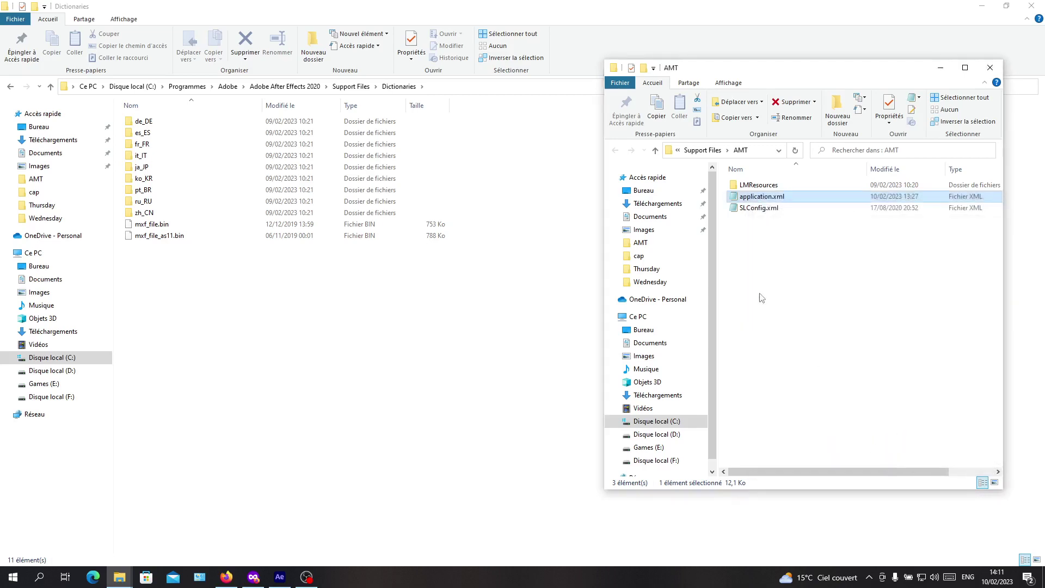
{"action": "left_click", "coordinate": [758, 290]}
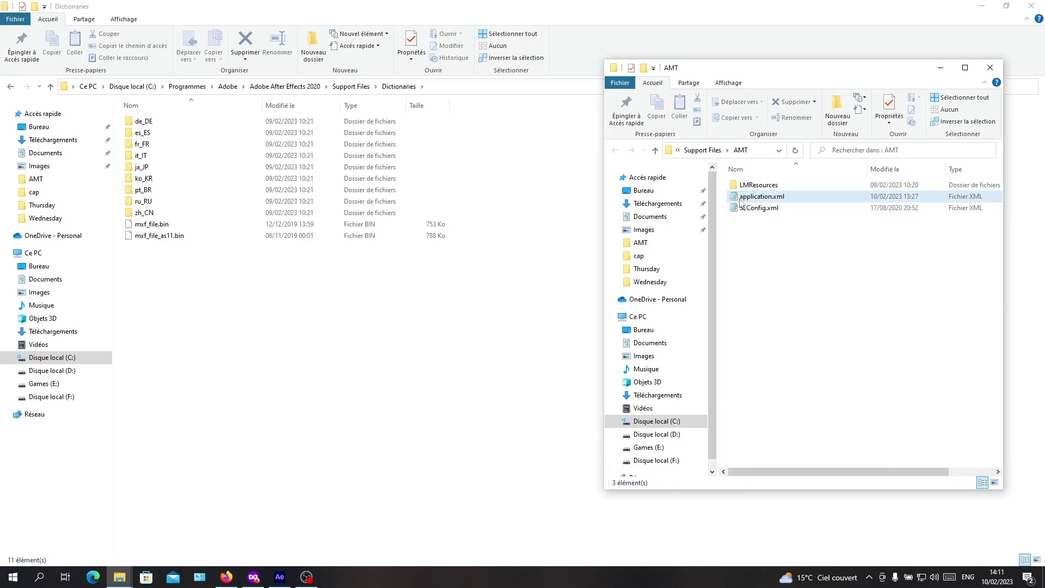
Step: Open application.xml from AMT with Ouvrir avec > Bloc-notes
{"action": "right_click", "coordinate": [741, 202]}
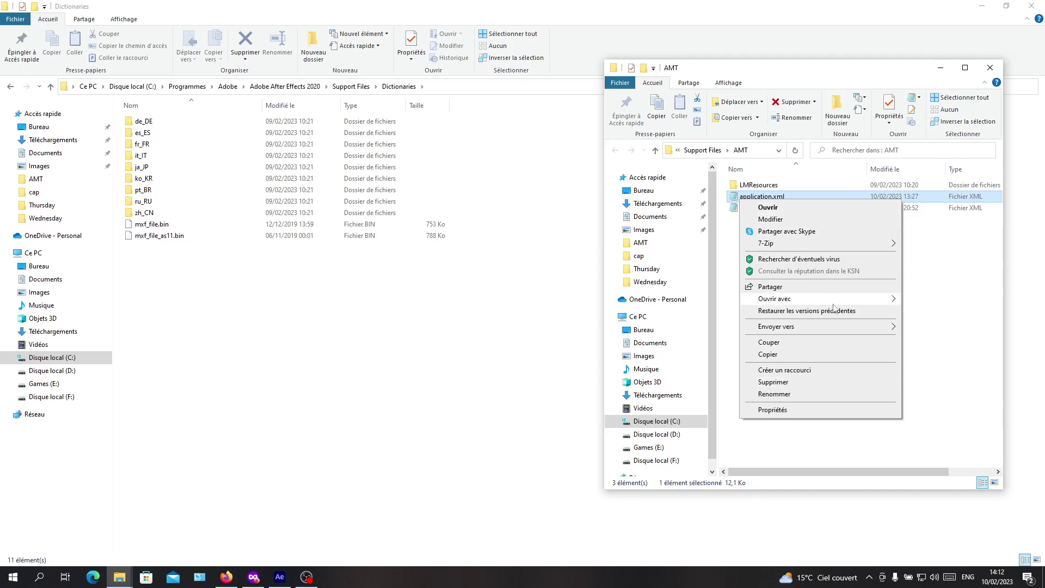
{"action": "mouse_move", "coordinate": [774, 300]}
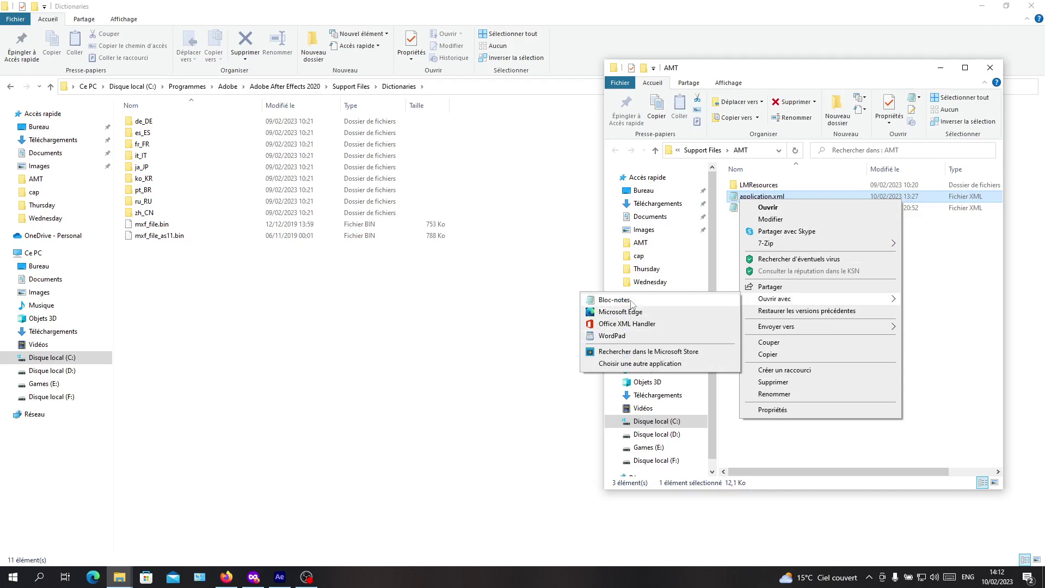
{"action": "left_click", "coordinate": [627, 299]}
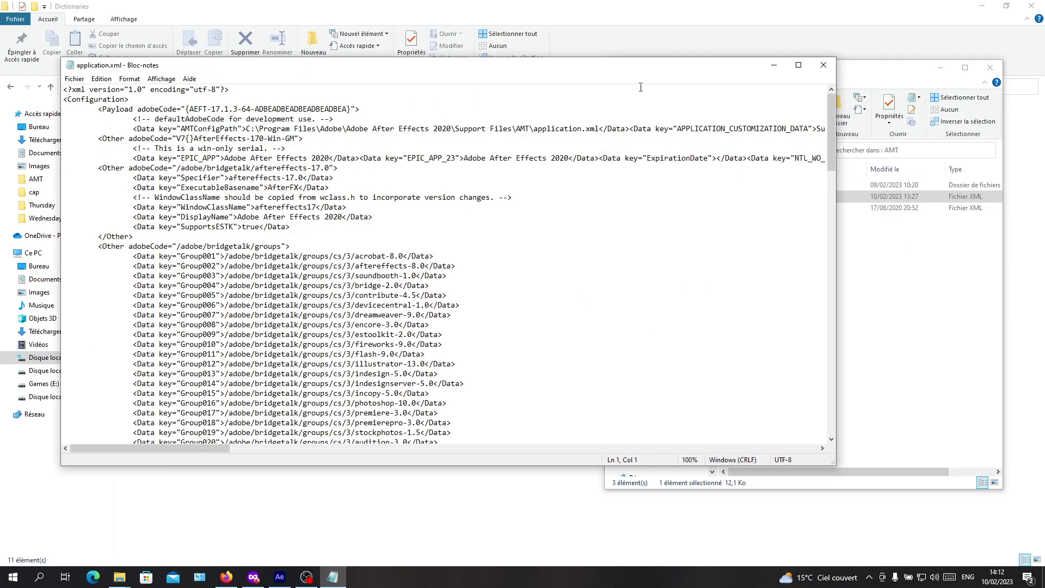
Step: Maximize Notepad, undo an accidental deletion on line 5, and select the installedLanguages value en_GB
{"action": "left_click", "coordinate": [797, 65]}
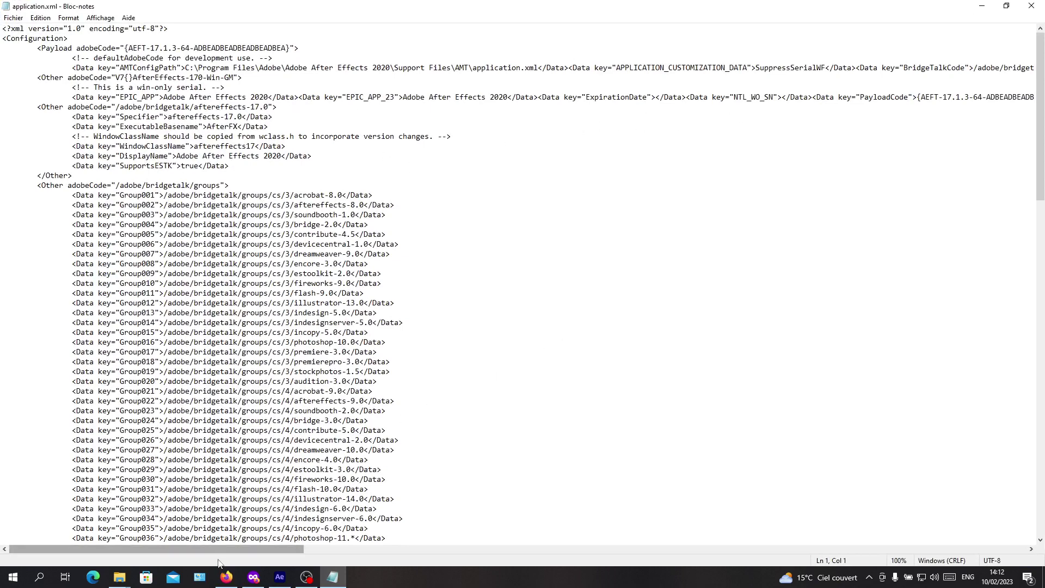
{"action": "left_click_drag", "start_coordinate": [253, 549], "coordinate": [256, 549]}
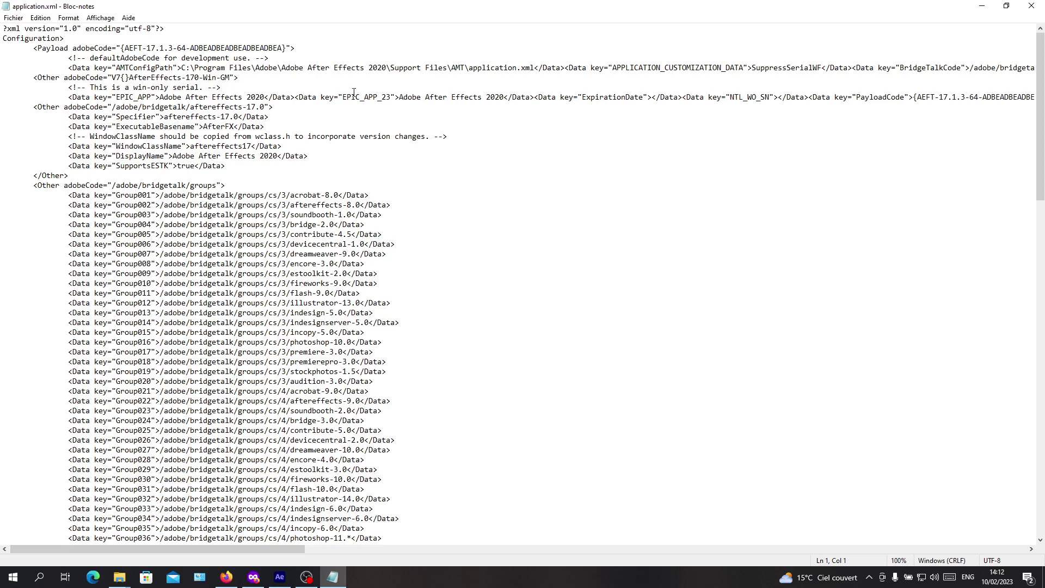
{"action": "left_click_drag", "start_coordinate": [535, 70], "coordinate": [958, 57]}
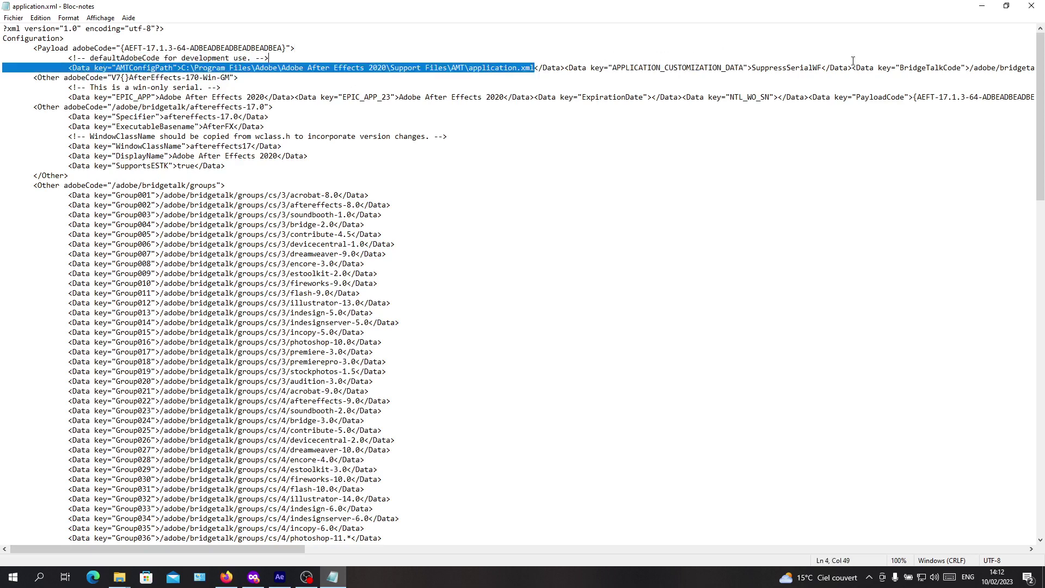
{"action": "key", "text": "Delete"}
{"action": "key", "text": "ctrl+z"}
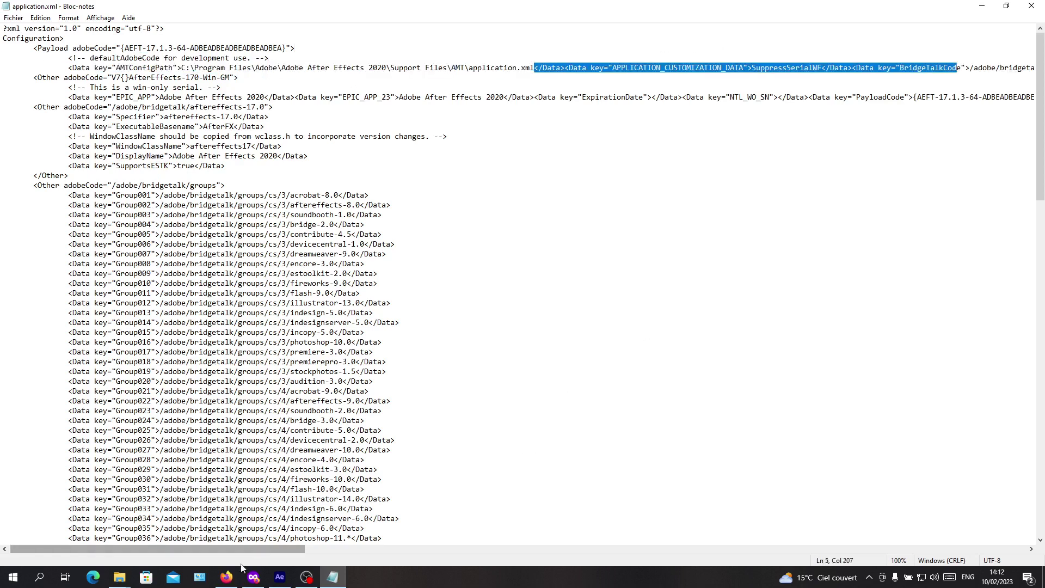
{"action": "mouse_move", "coordinate": [259, 549]}
{"action": "left_mouse_down"}
{"action": "mouse_move", "coordinate": [580, 549]}
{"action": "mouse_move", "coordinate": [863, 514]}
{"action": "mouse_move", "coordinate": [933, 526]}
{"action": "mouse_move", "coordinate": [979, 549]}
{"action": "left_mouse_up"}
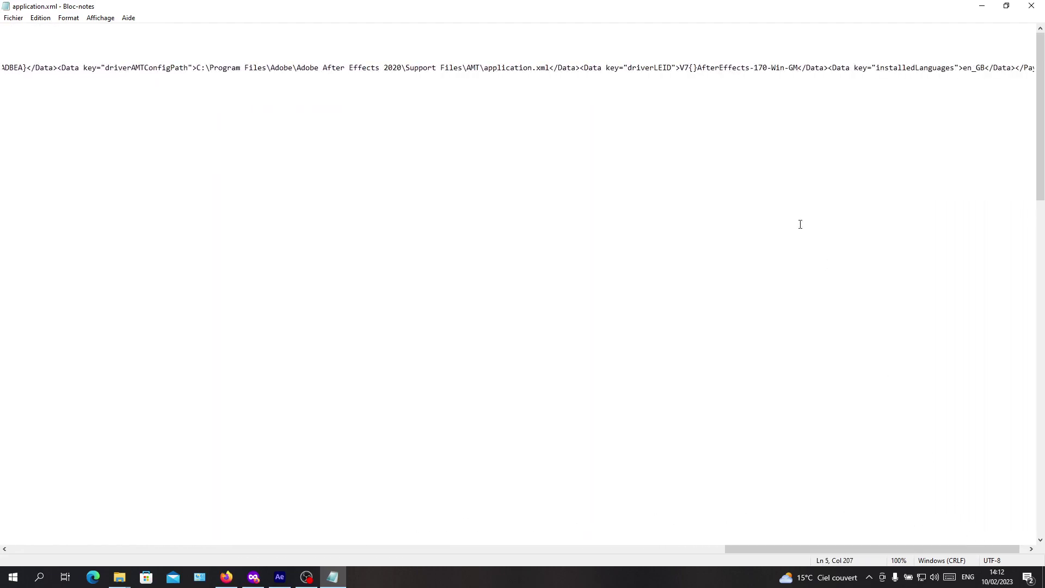
{"action": "left_click", "coordinate": [894, 74]}
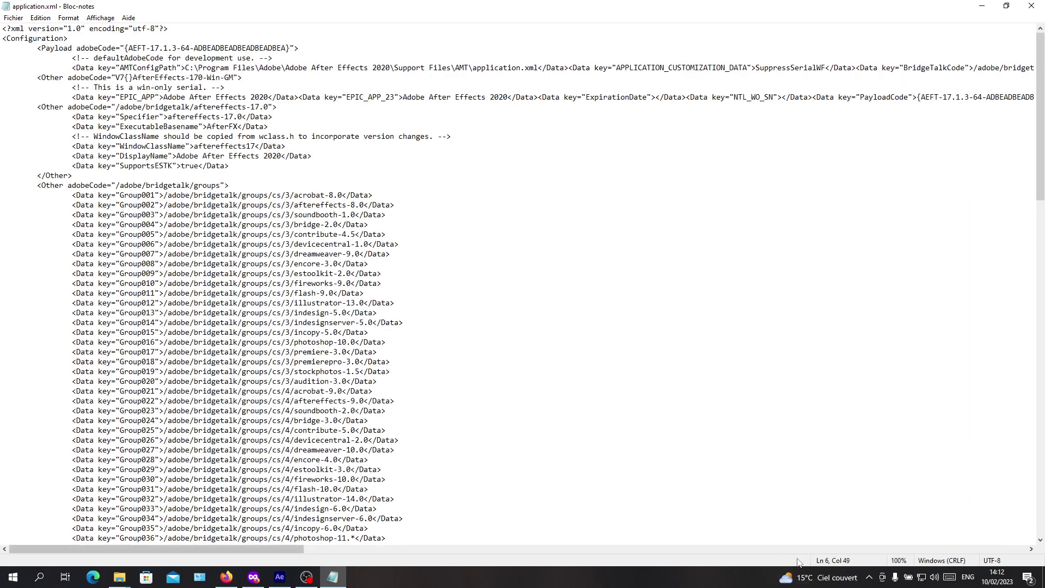
{"action": "mouse_move", "coordinate": [299, 548]}
{"action": "left_mouse_down"}
{"action": "mouse_move", "coordinate": [896, 508]}
{"action": "mouse_move", "coordinate": [867, 39]}
{"action": "left_mouse_up"}
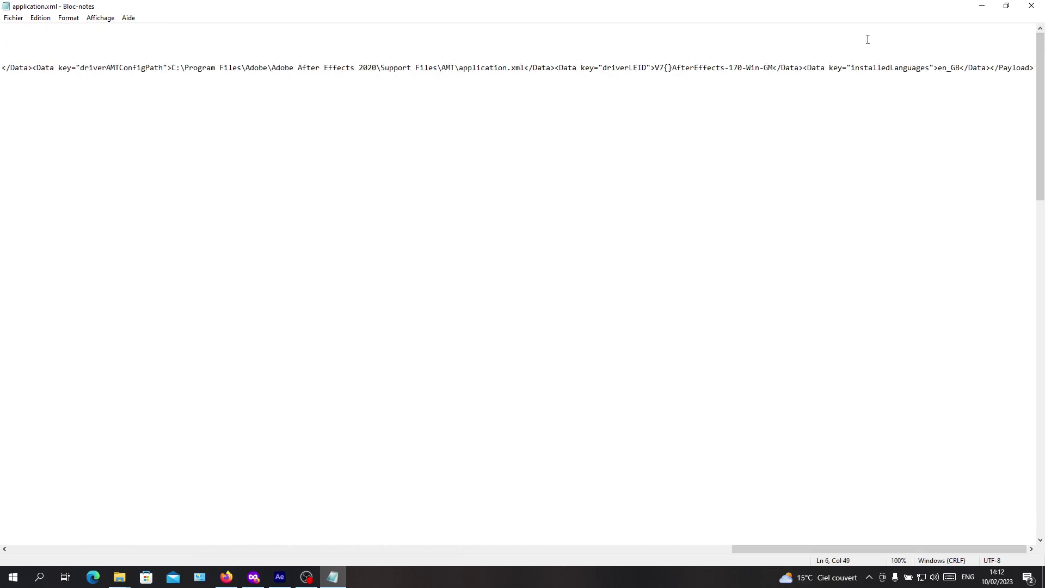
{"action": "left_click", "coordinate": [870, 59]}
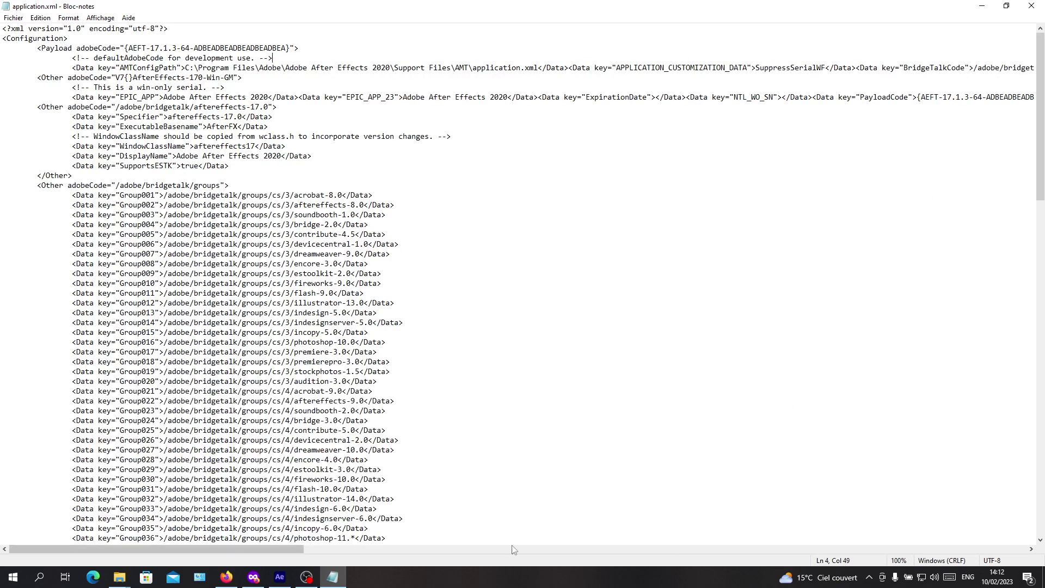
{"action": "mouse_move", "coordinate": [204, 547]}
{"action": "left_mouse_down"}
{"action": "mouse_move", "coordinate": [858, 531]}
{"action": "mouse_move", "coordinate": [886, 549]}
{"action": "left_mouse_up"}
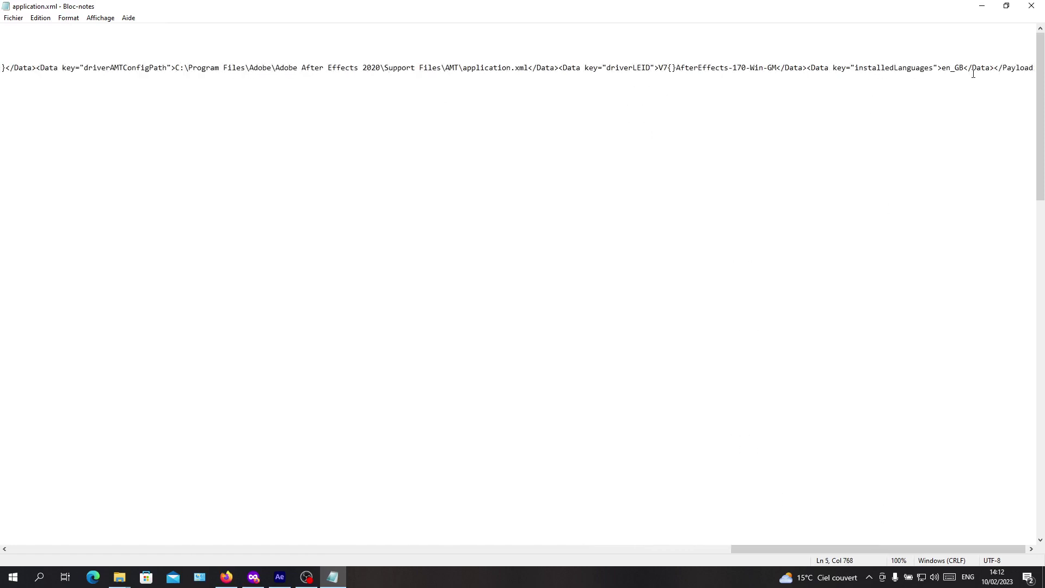
{"action": "left_click_drag", "start_coordinate": [964, 67], "coordinate": [942, 69]}
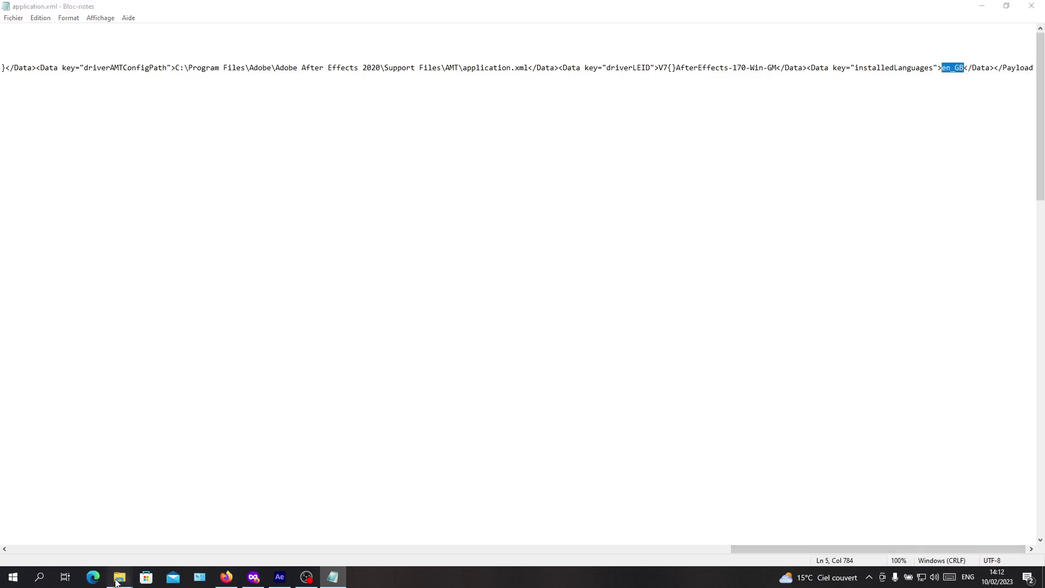
{"action": "mouse_move", "coordinate": [119, 577]}
{"action": "left_click", "coordinate": [196, 519]}
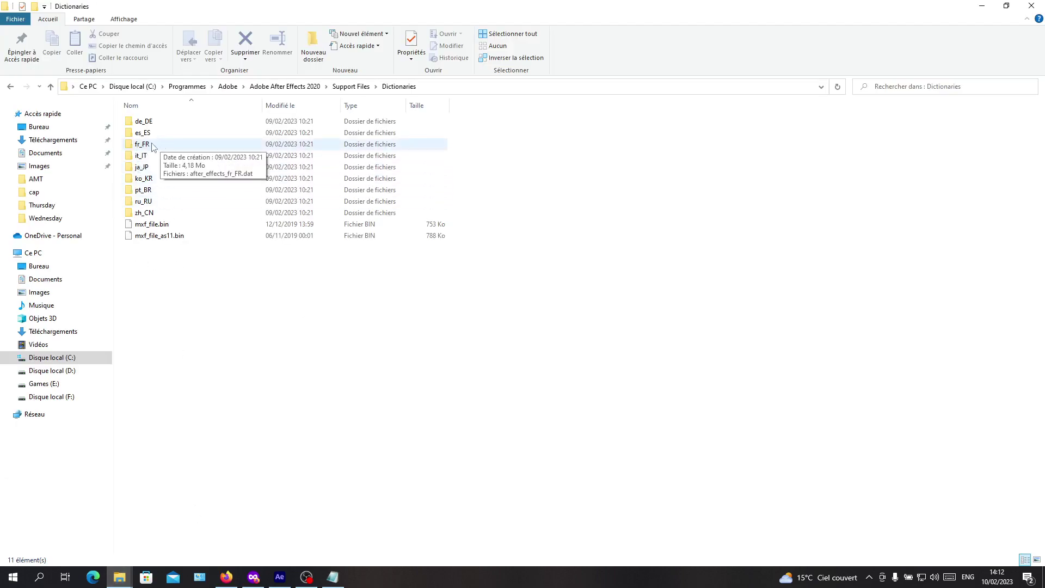
{"action": "mouse_move", "coordinate": [142, 144]}
{"action": "left_click", "coordinate": [144, 149]}
{"action": "left_click", "coordinate": [143, 150]}
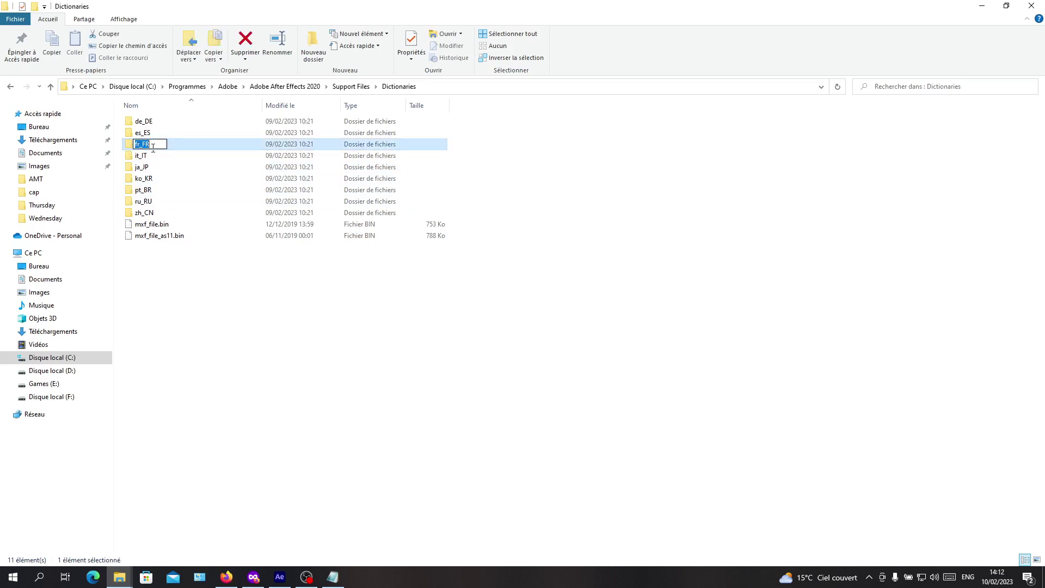
{"action": "left_click", "coordinate": [216, 360]}
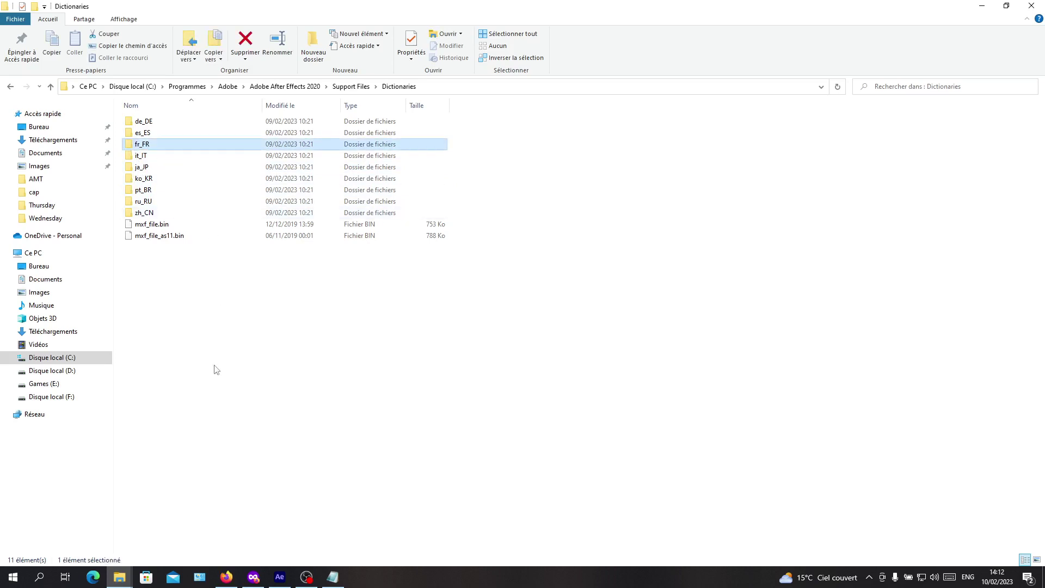
{"action": "left_click", "coordinate": [331, 578]}
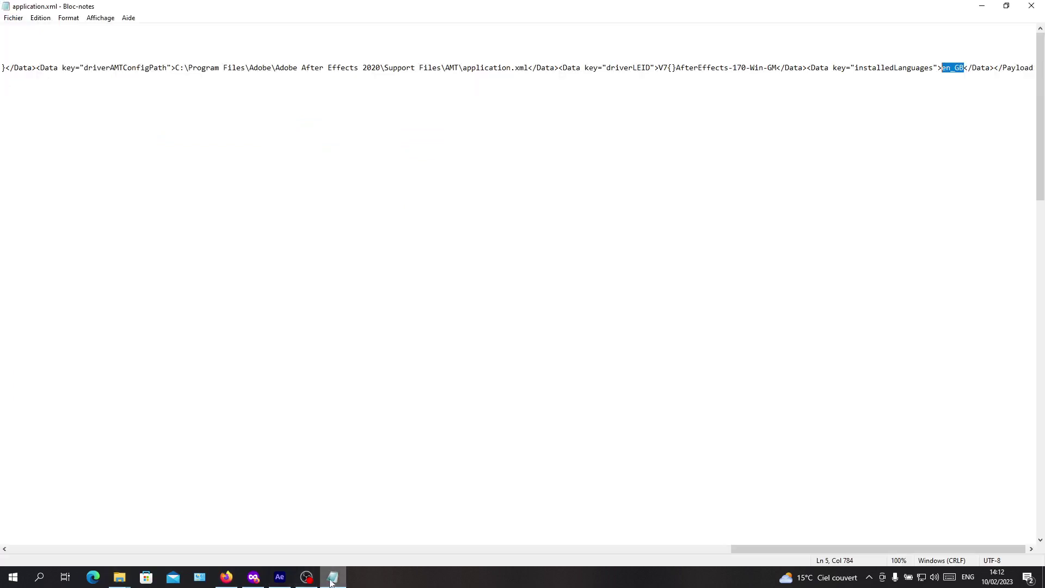
Step: Remove the stray comma after en_GB and close Notepad, choosing Enregistrer
{"action": "left_click", "coordinate": [960, 70]}
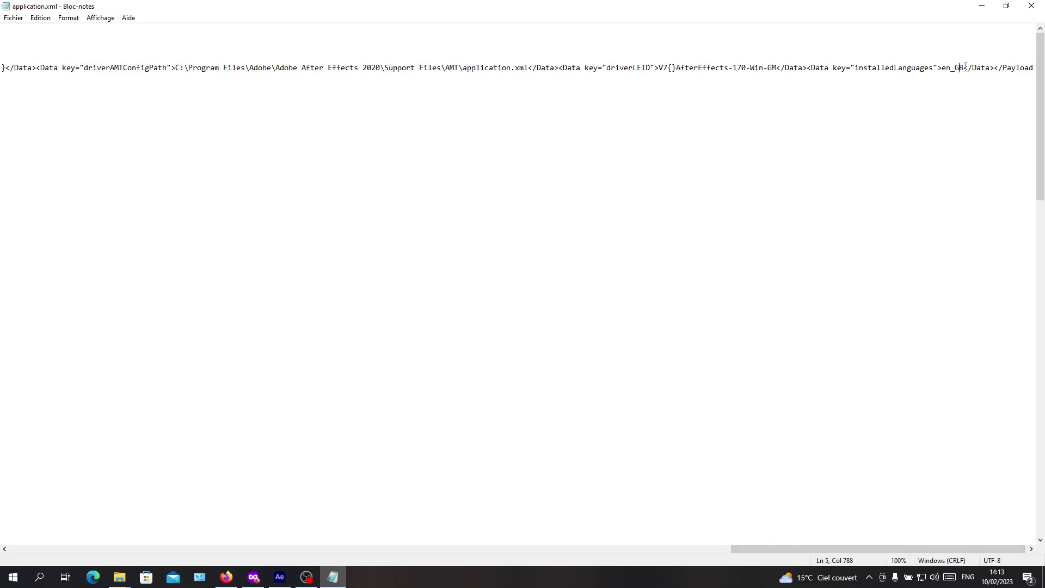
{"action": "type", "text": ","}
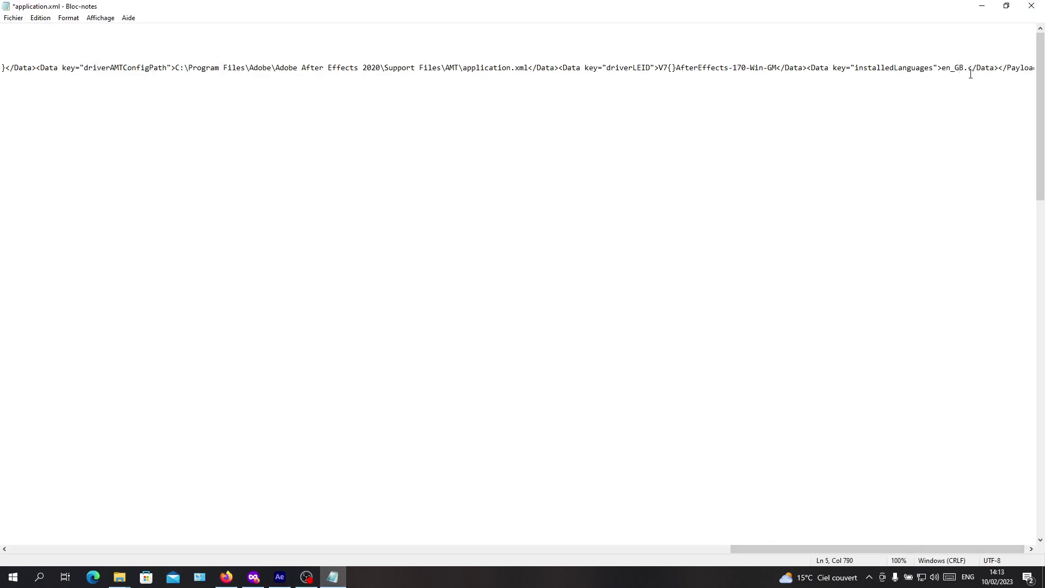
{"action": "key", "text": "BackSpace"}
{"action": "left_click_drag", "start_coordinate": [766, 549], "coordinate": [403, 526]}
{"action": "scroll", "coordinate": [193, 473], "scroll_direction": "right", "scroll_amount": 5}
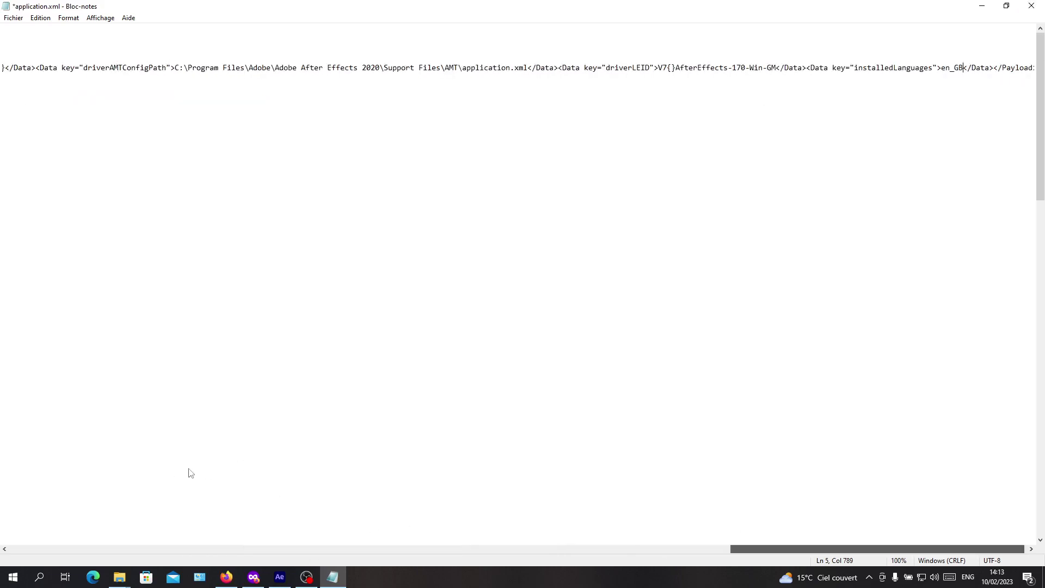
{"action": "scroll", "coordinate": [192, 473], "scroll_direction": "left", "scroll_amount": 10}
{"action": "left_click", "coordinate": [245, 243]}
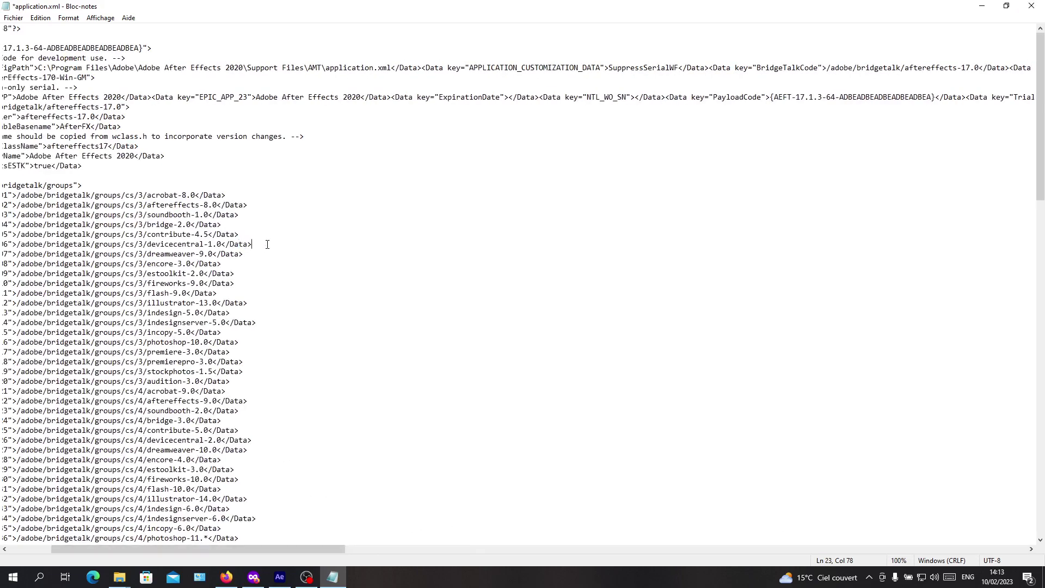
{"action": "left_click", "coordinate": [1031, 6]}
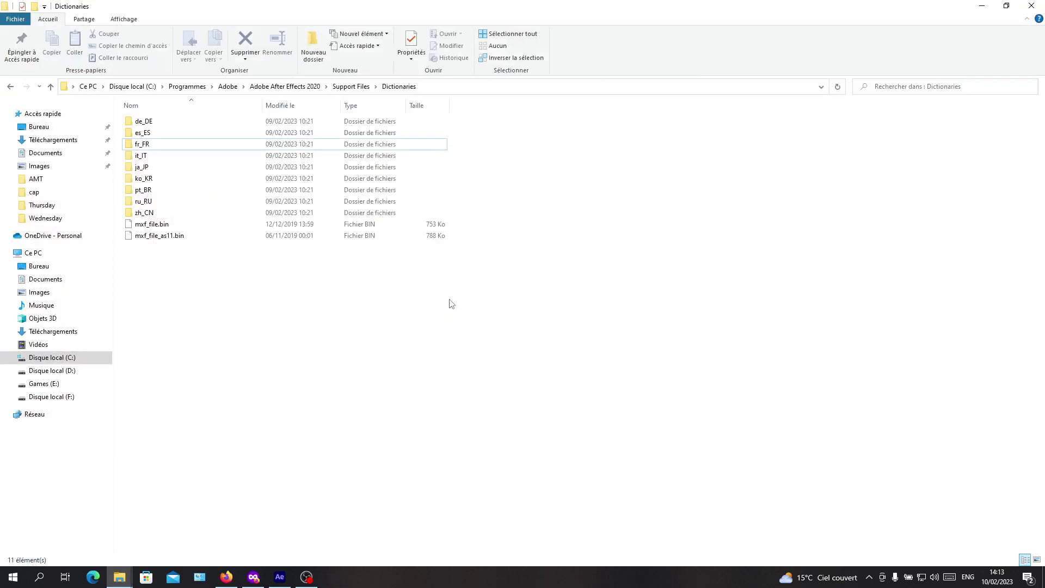
Step: Back in Support Files, check the Utilisateurs security permissions on AMT's application.xml
{"action": "left_click", "coordinate": [11, 87]}
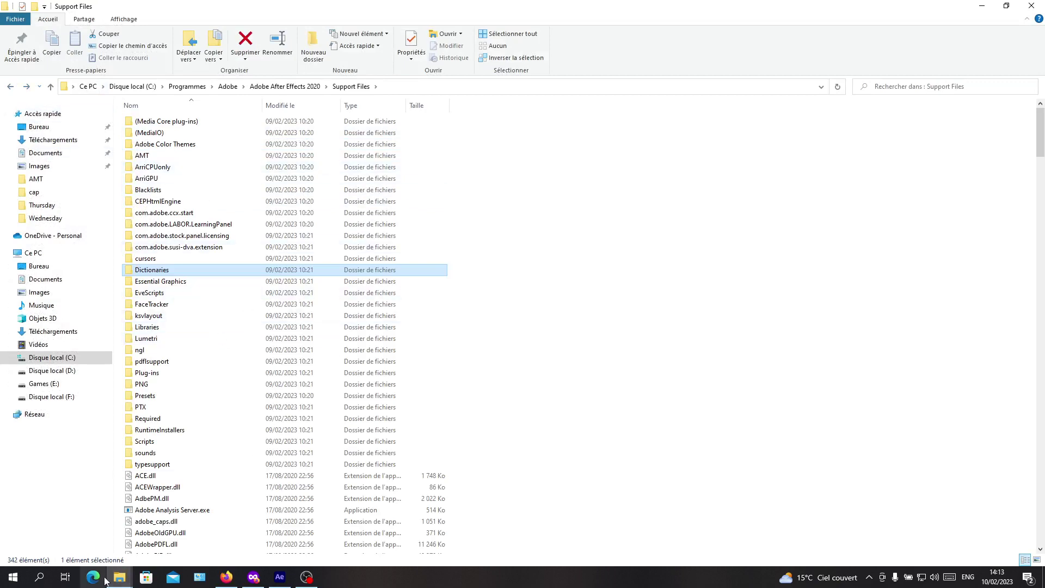
{"action": "mouse_move", "coordinate": [119, 578]}
{"action": "left_click", "coordinate": [253, 520]}
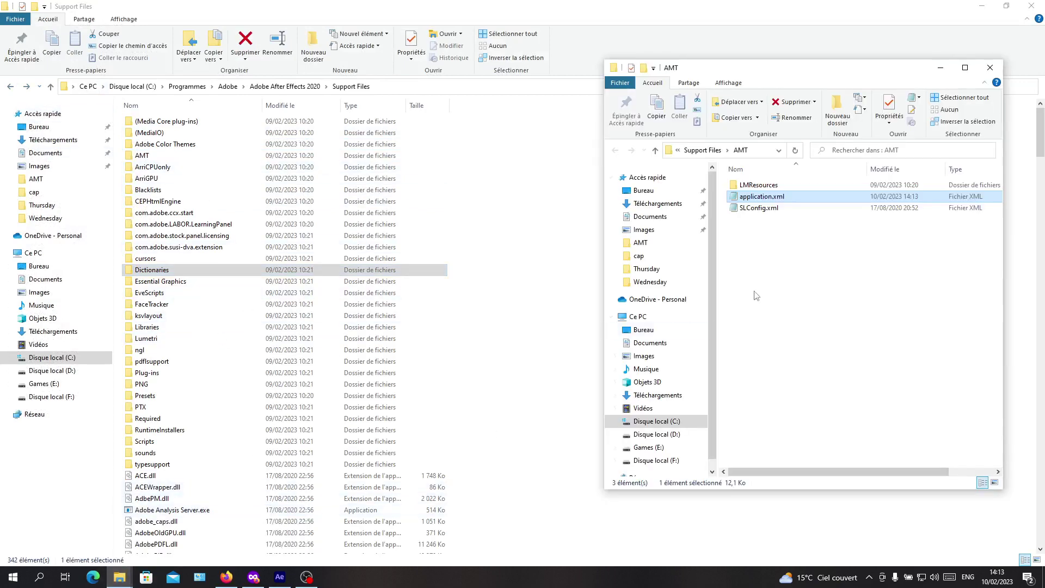
{"action": "right_click", "coordinate": [767, 199]}
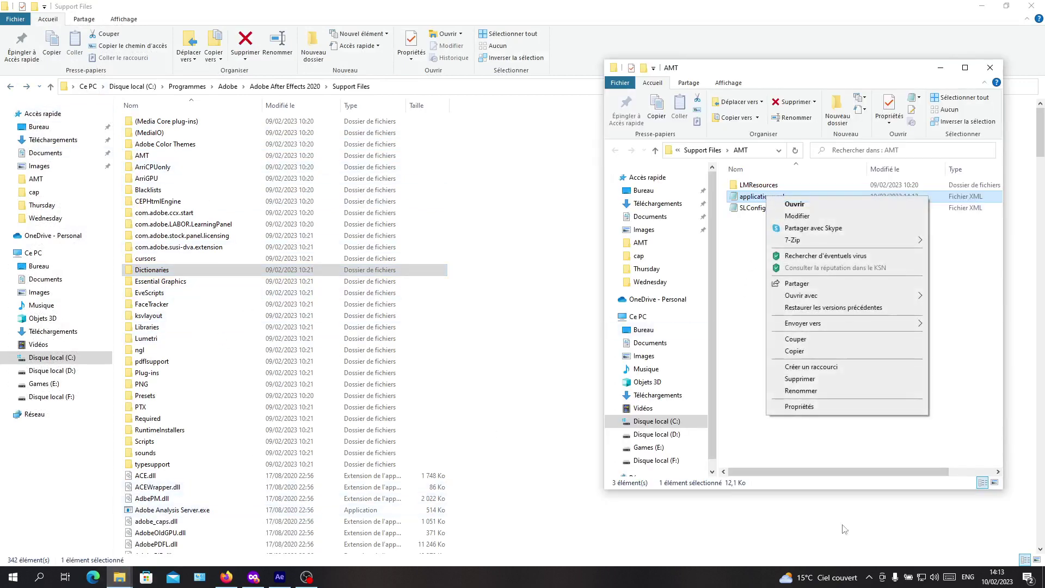
{"action": "left_click", "coordinate": [799, 407]}
{"action": "left_click", "coordinate": [816, 224]}
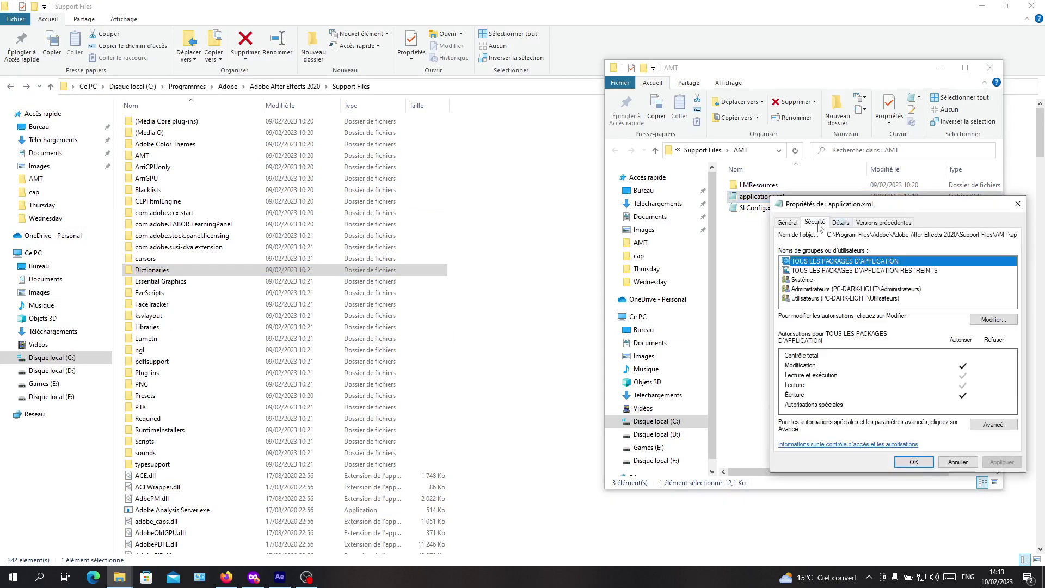
{"action": "left_click", "coordinate": [830, 299]}
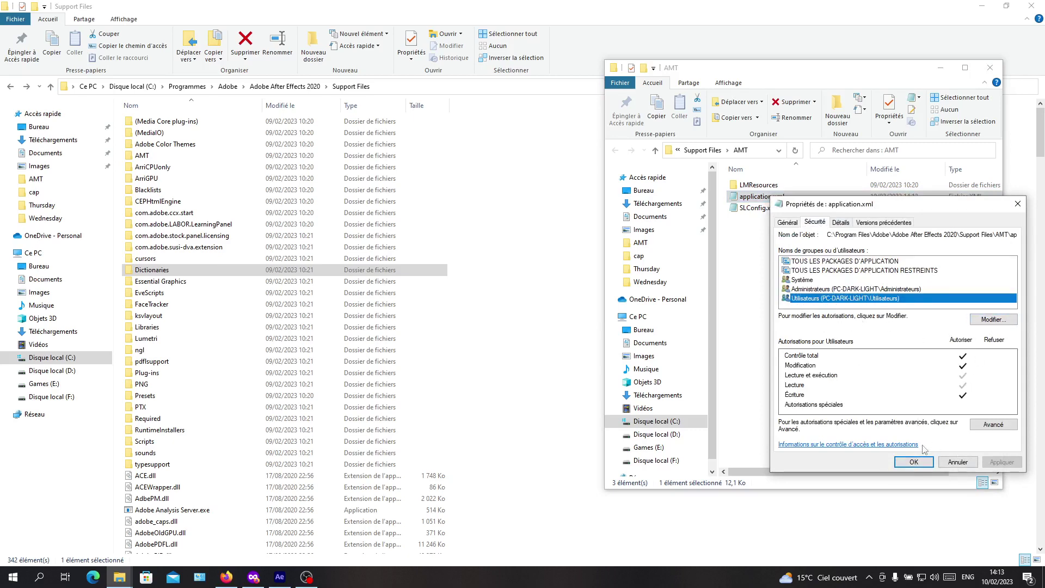
{"action": "left_click", "coordinate": [914, 461]}
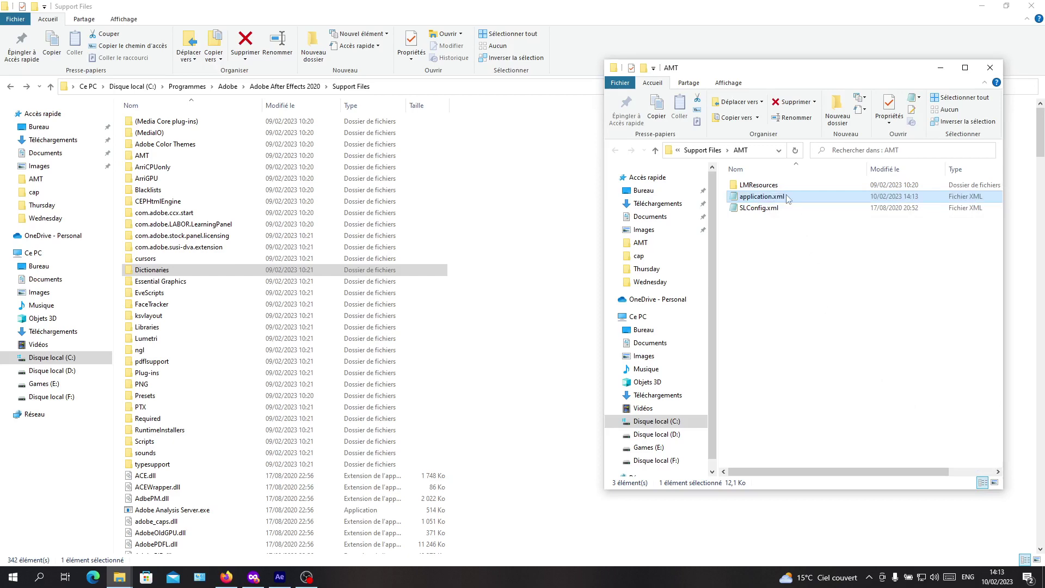
Step: Reopen application.xml, delete the stray period after Group006, save it, and close the AMT window
{"action": "double_click", "coordinate": [787, 199]}
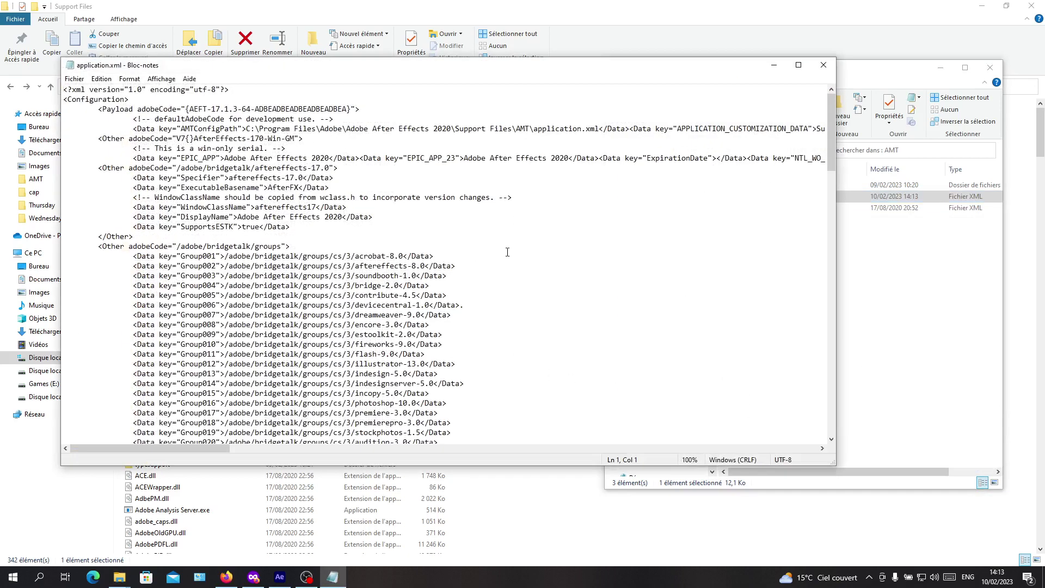
{"action": "left_click", "coordinate": [485, 298]}
{"action": "key", "text": "BackSpace"}
{"action": "left_click", "coordinate": [824, 64]}
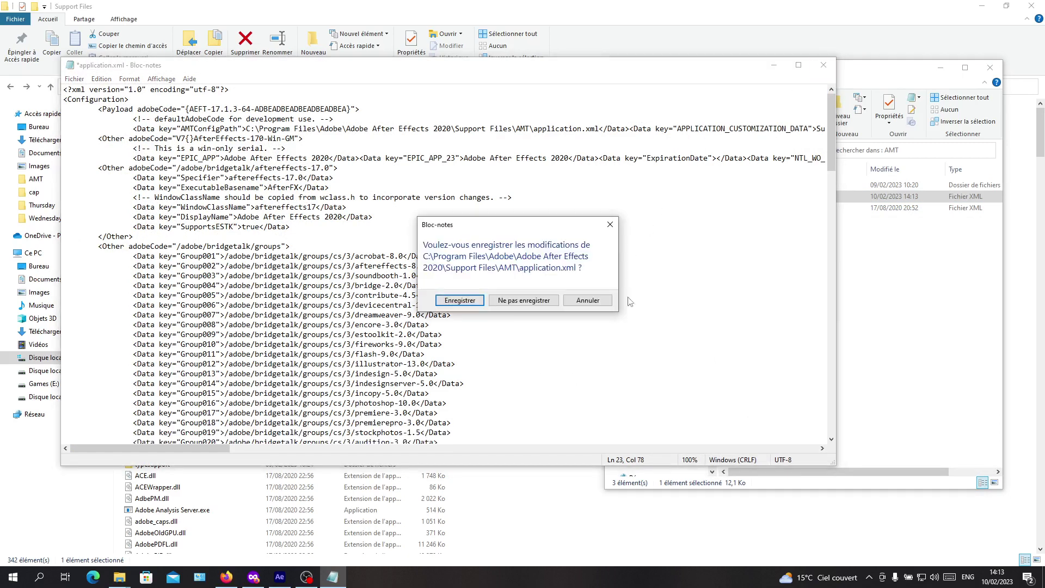
{"action": "left_click", "coordinate": [470, 304]}
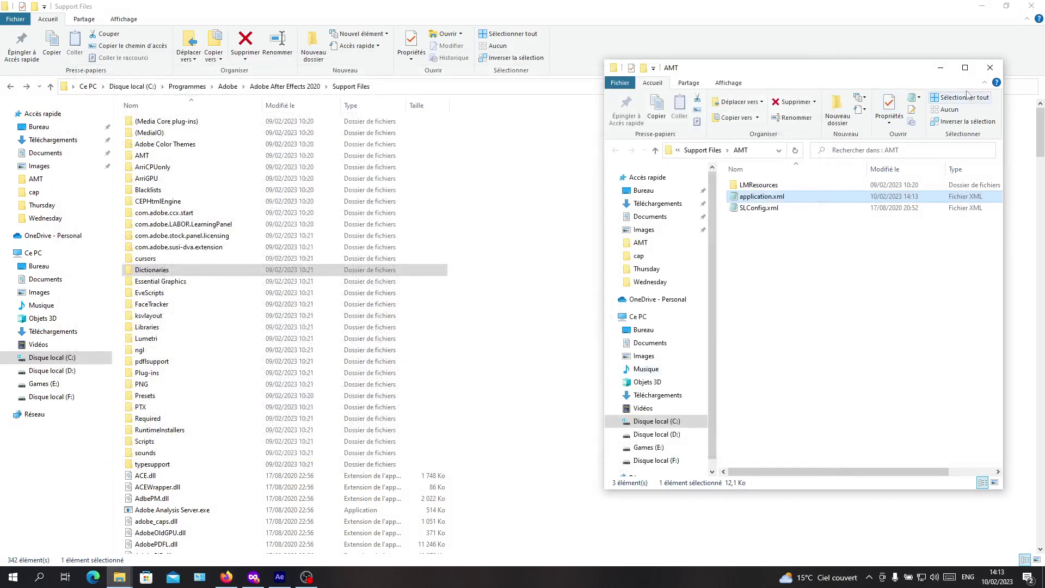
{"action": "left_click", "coordinate": [990, 67]}
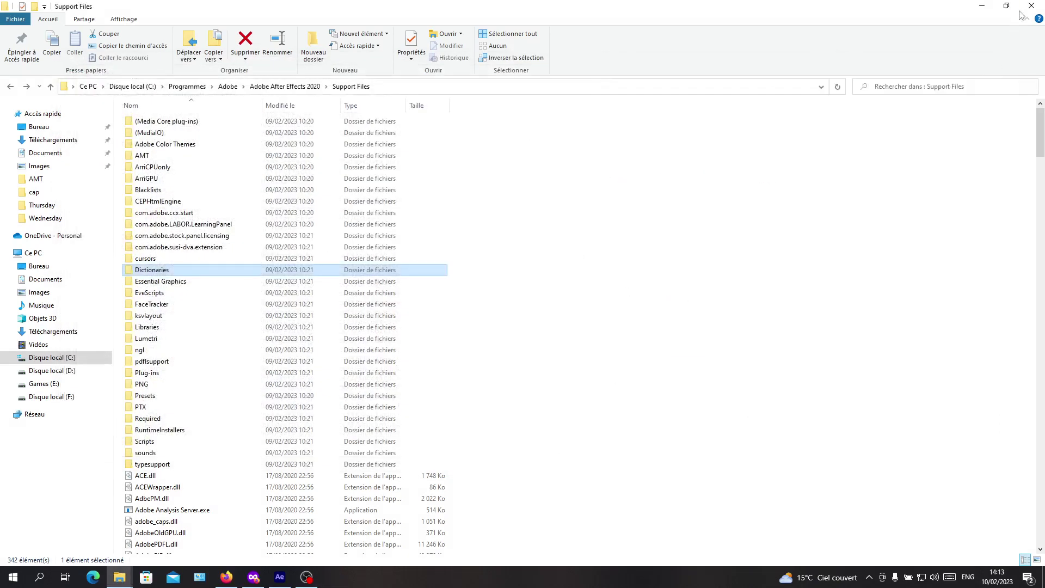
Step: Switch to After Effects from the taskbar and focus its Project panel
{"action": "left_click", "coordinate": [280, 578]}
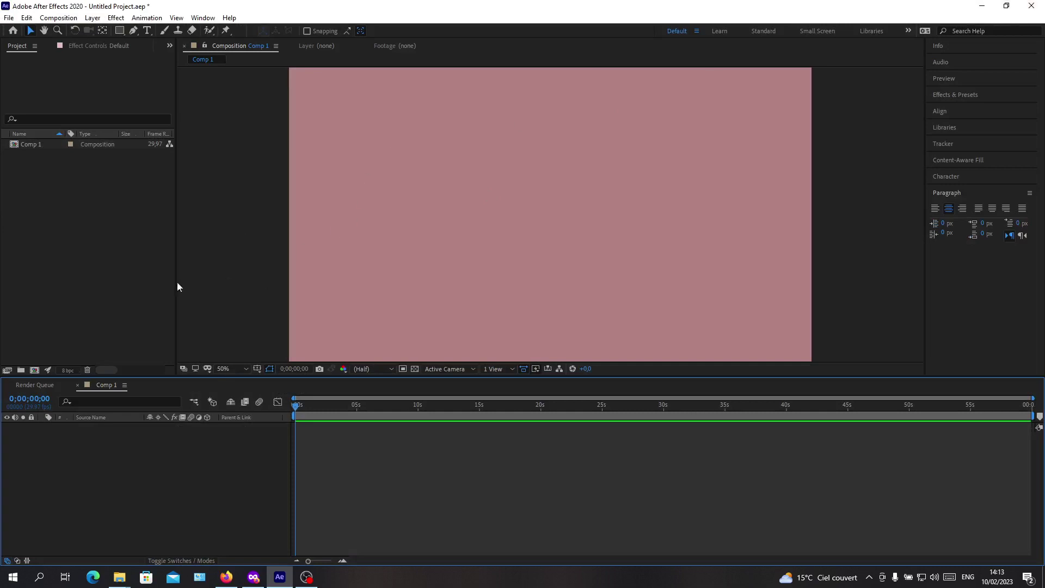
{"action": "left_click", "coordinate": [98, 310]}
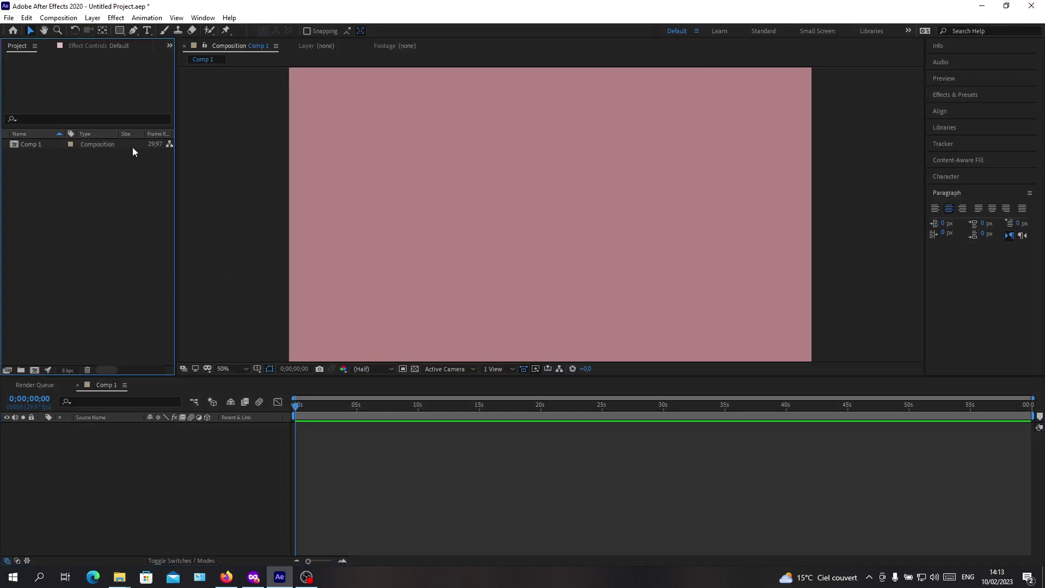